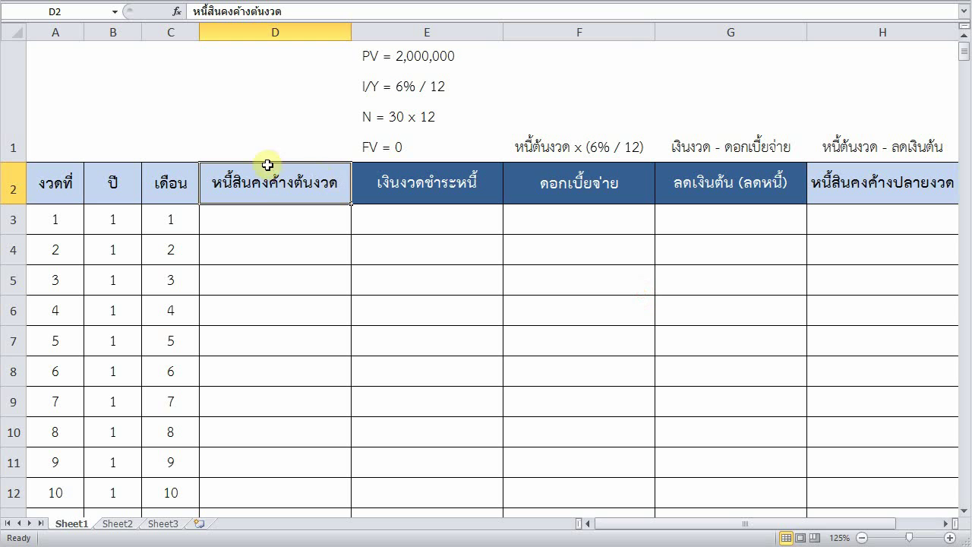
# Step: Examine the period-number column from period 1 down to the last row, including that row's year and month cells
pyautogui.press('Home')
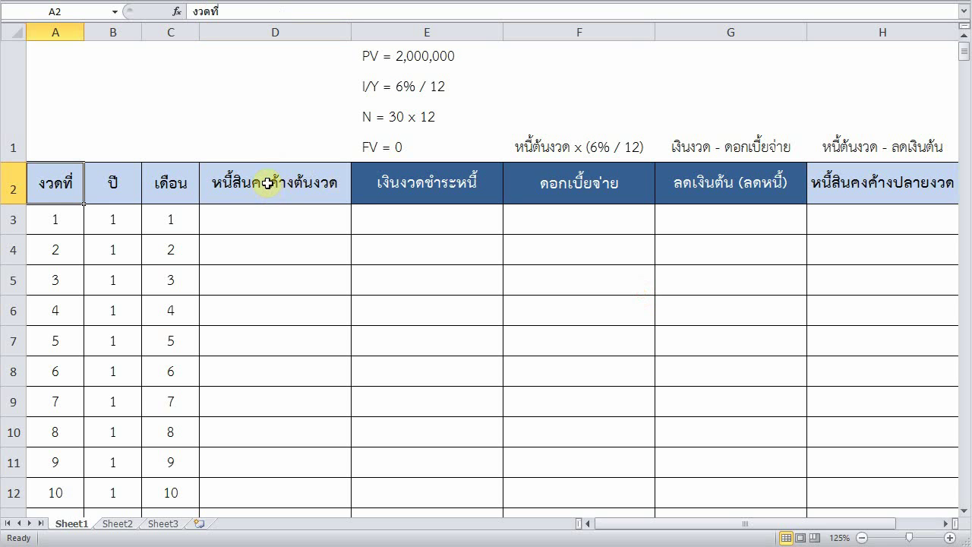
pyautogui.click(58, 213)
pyautogui.scroll(-20, 62, 189)
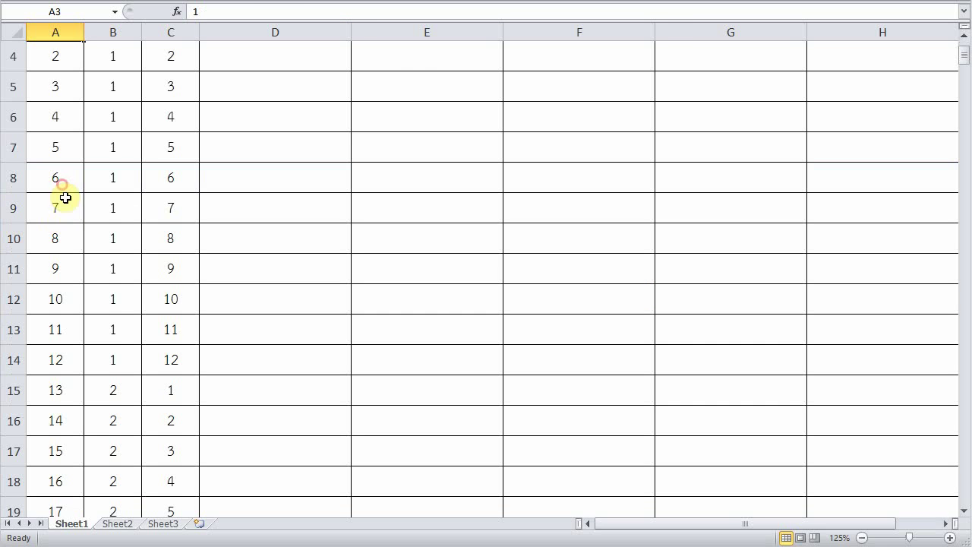
pyautogui.scroll(-4, 59, 220)
pyautogui.click(58, 220)
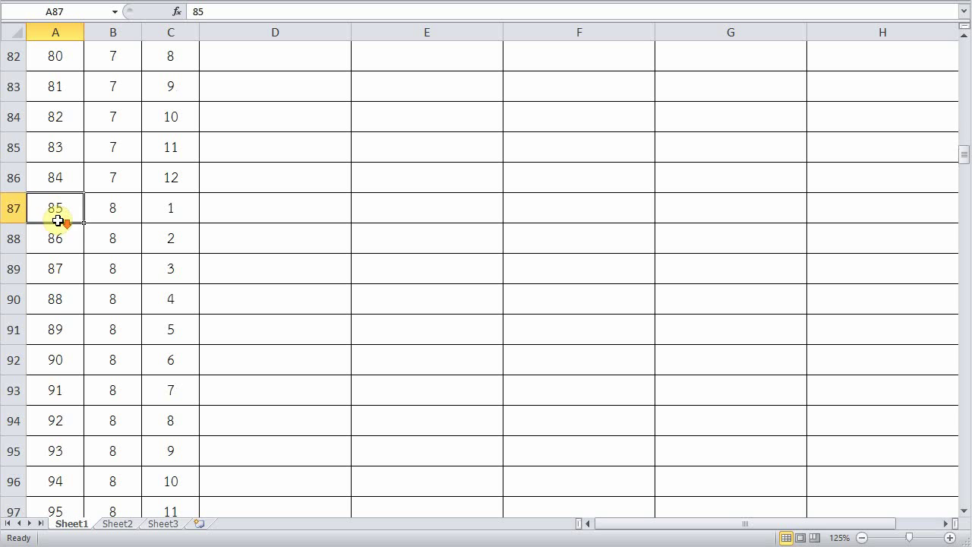
pyautogui.press('Down')
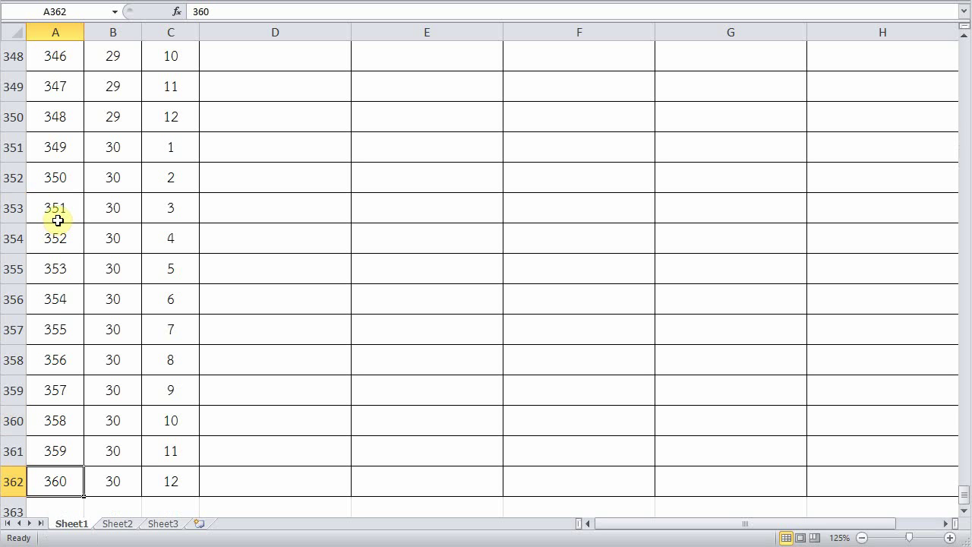
pyautogui.press('Right')
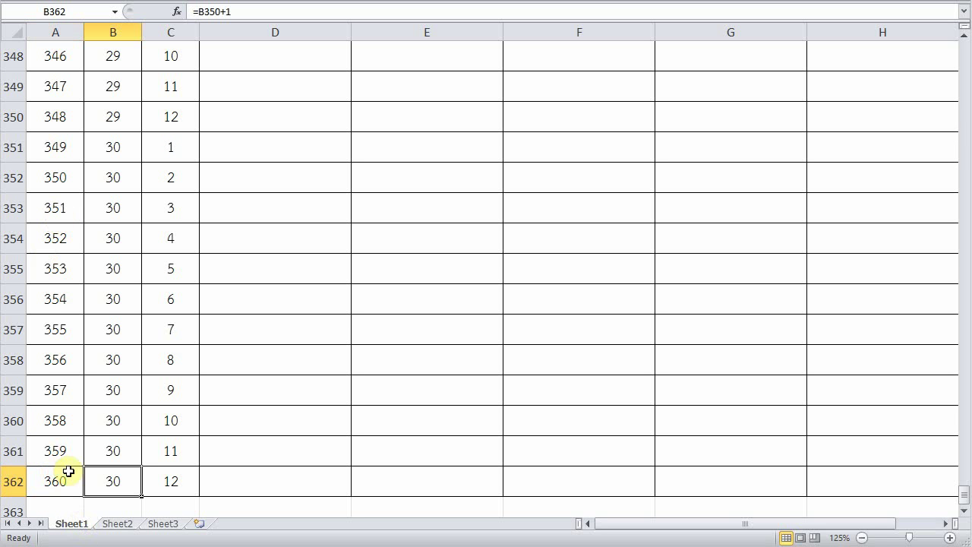
pyautogui.press('Right')
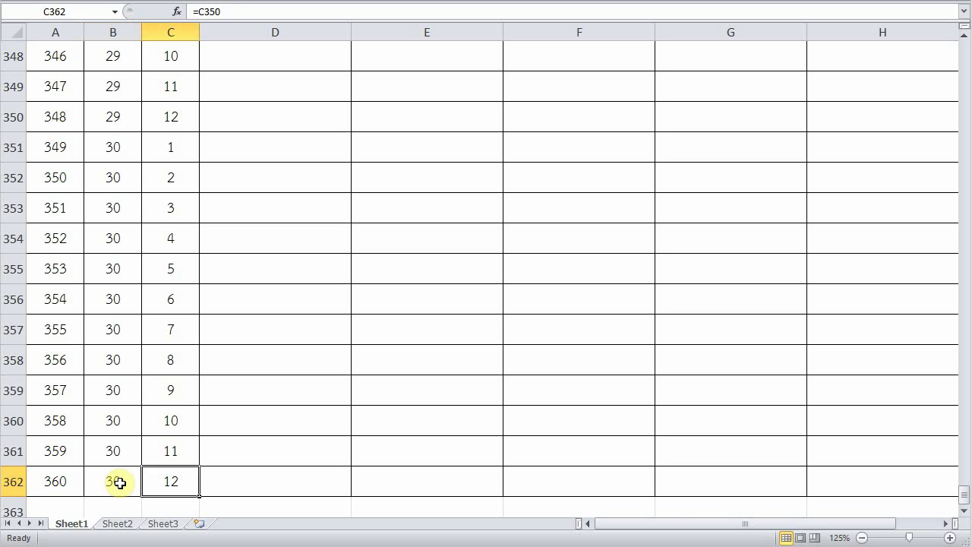
# Step: Review the month numbers of the final loan year, then return to the first rows of the table
pyautogui.hotkey('shift', 'Up')
pyautogui.hotkey('shift', 'Up')
pyautogui.hotkey('shift', 'Up')
pyautogui.hotkey('shift', 'Up')
pyautogui.hotkey('shift', 'Up')
pyautogui.hotkey('shift', 'Up')
pyautogui.hotkey('shift', 'Up')
pyautogui.hotkey('shift', 'Up')
pyautogui.hotkey('shift', 'Up')
pyautogui.hotkey('shift', 'Up')
pyautogui.hotkey('shift', 'Up')
pyautogui.hotkey('shift', 'Up')
pyautogui.hotkey('shift', 'Down')
pyautogui.click(170, 207)
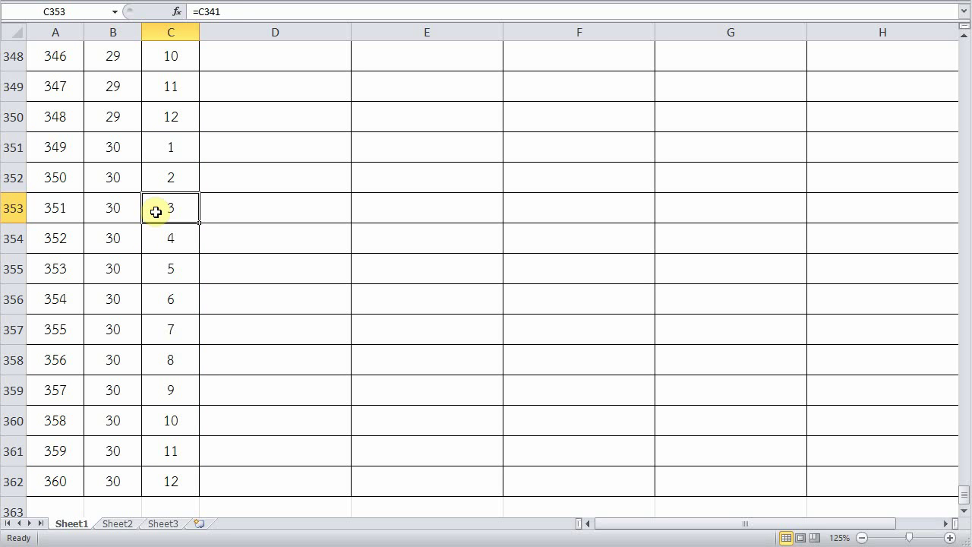
pyautogui.press('Up')
pyautogui.click(128, 194)
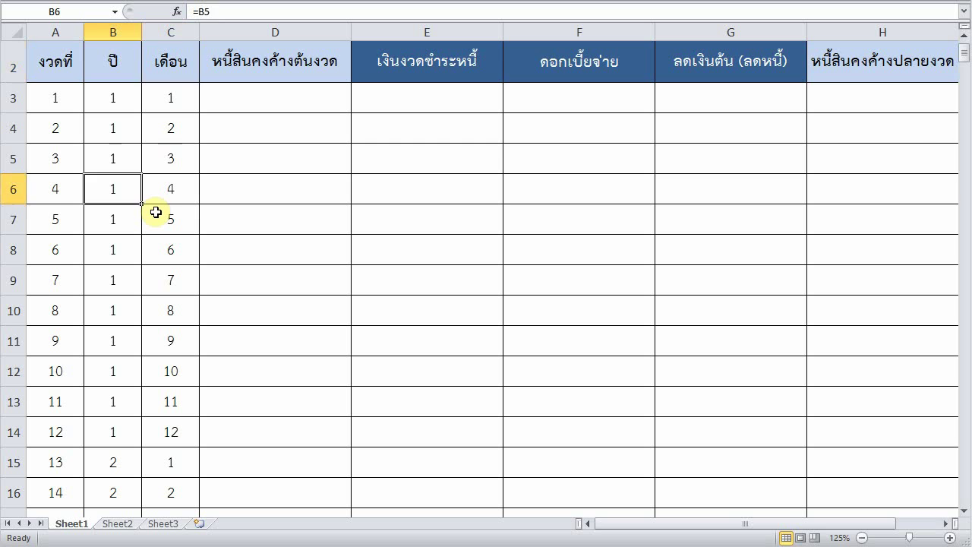
# Step: Review the row 2 headings for period, year, month, opening debt, instalment, interest paid and principal reduction
pyautogui.scroll(1, 156, 213)
pyautogui.click(72, 180)
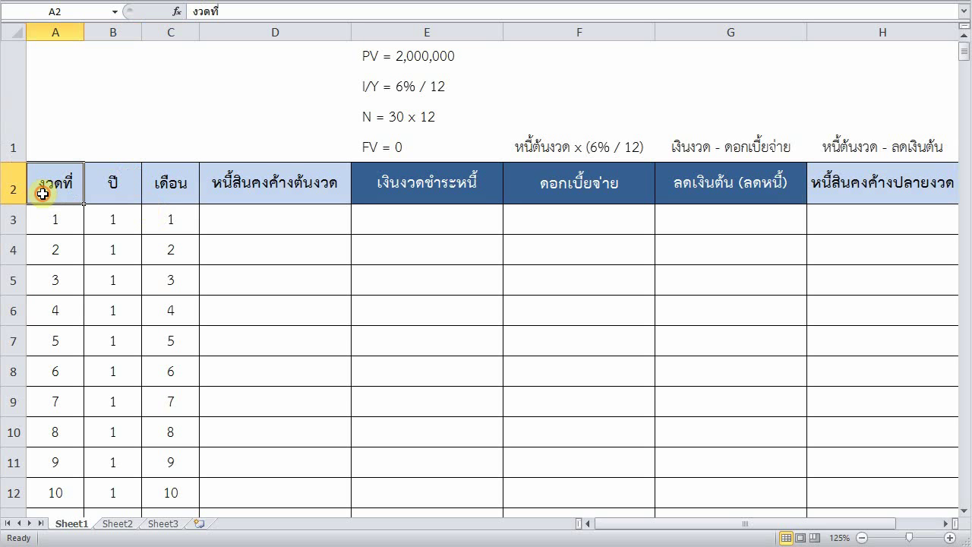
pyautogui.press('Right')
pyautogui.press('Right')
pyautogui.press('Right')
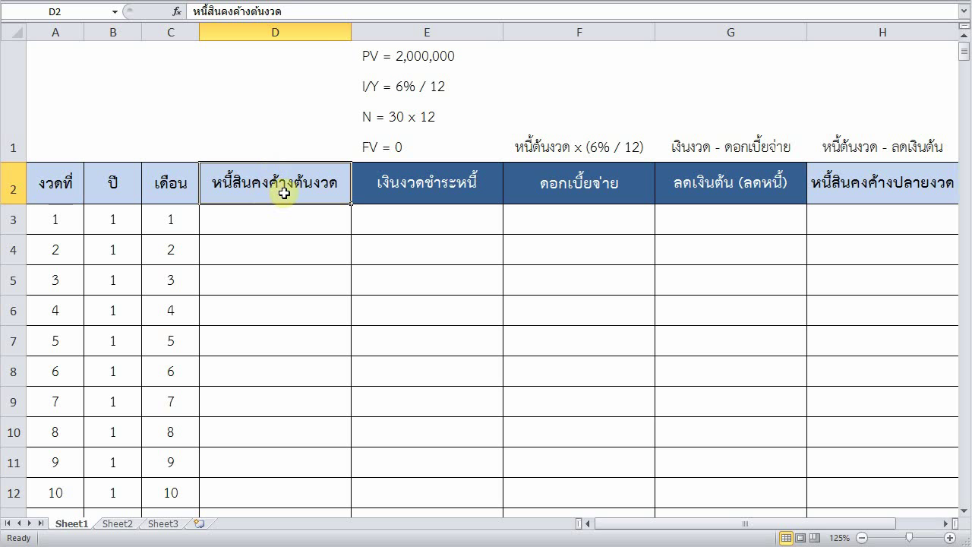
pyautogui.press('Right')
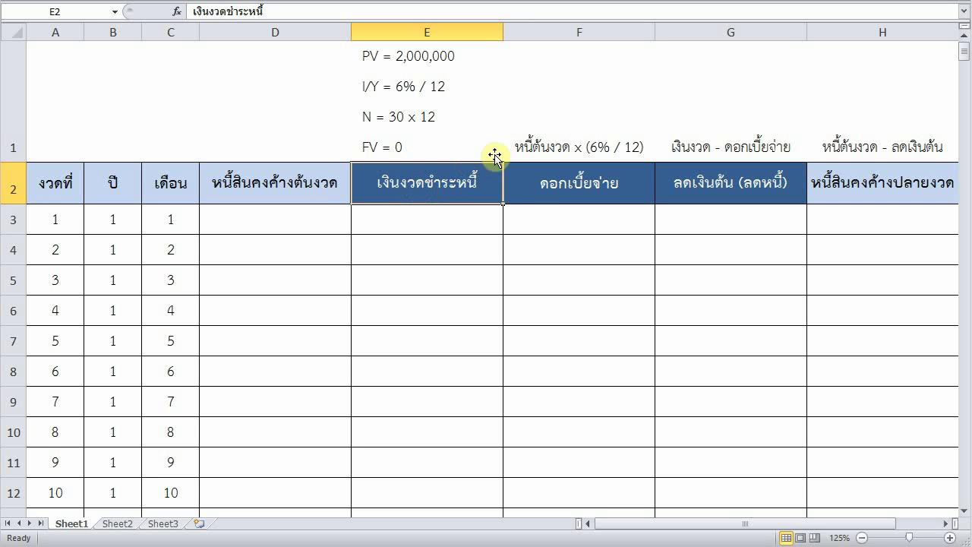
pyautogui.click(547, 199)
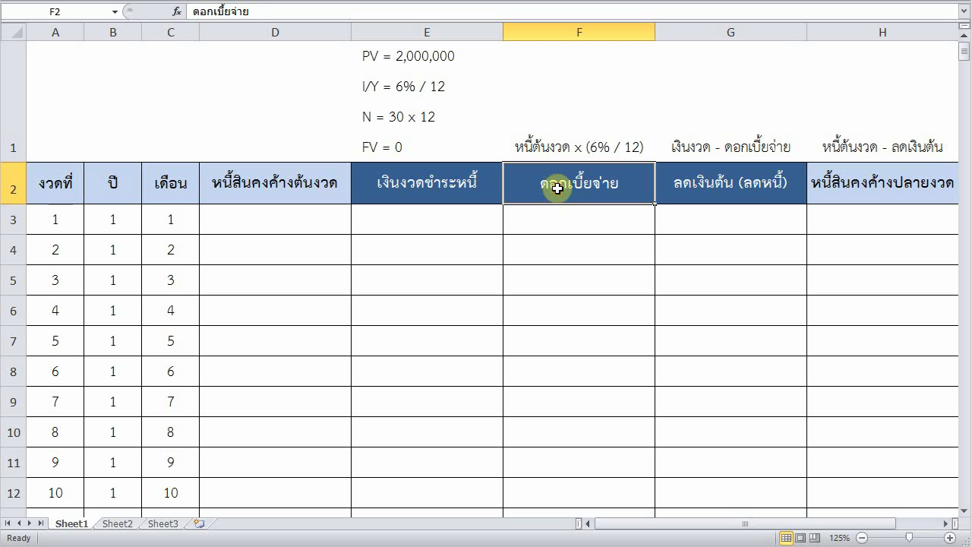
pyautogui.press('Right')
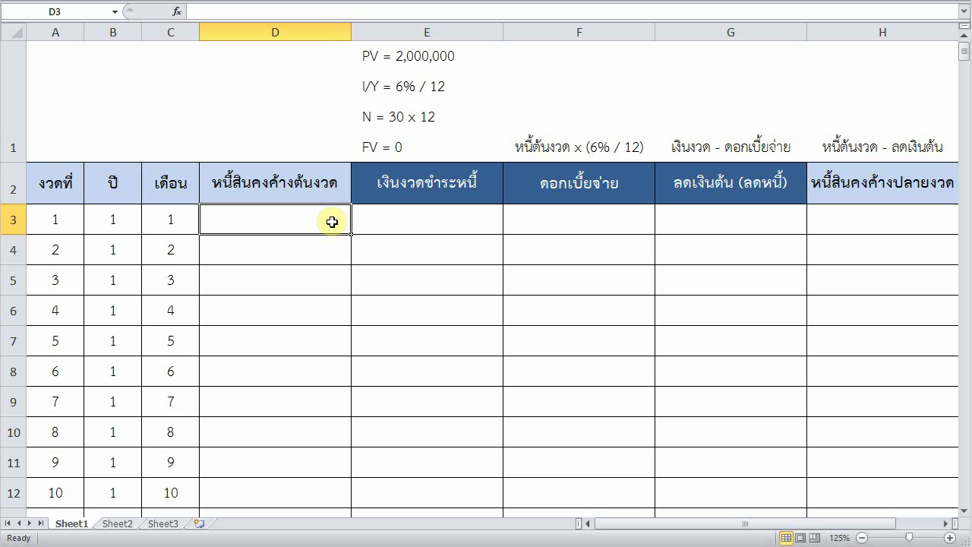
# Step: Enter 2,000,000 as the opening debt balance for period 1 in cell D3
pyautogui.write('2,')
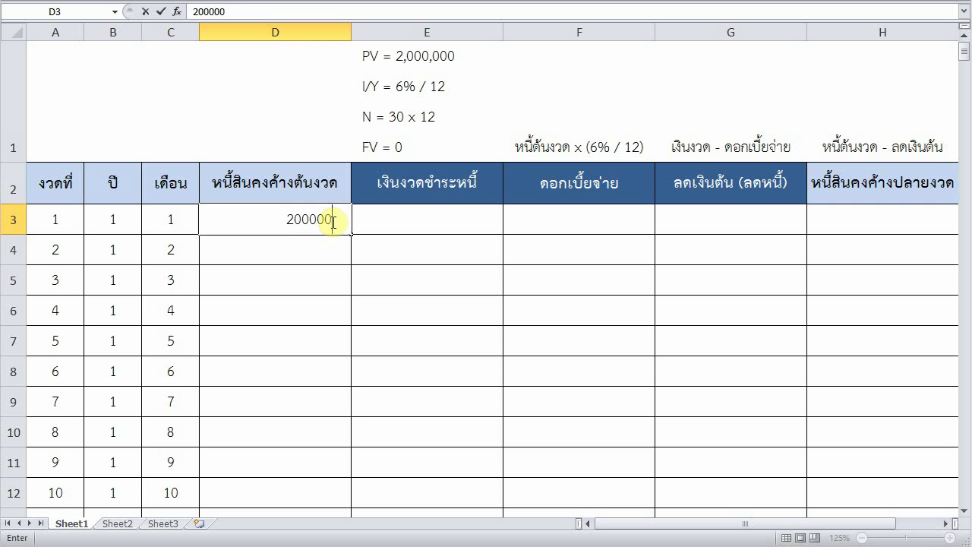
pyautogui.write('000,000')
pyautogui.press('Return')
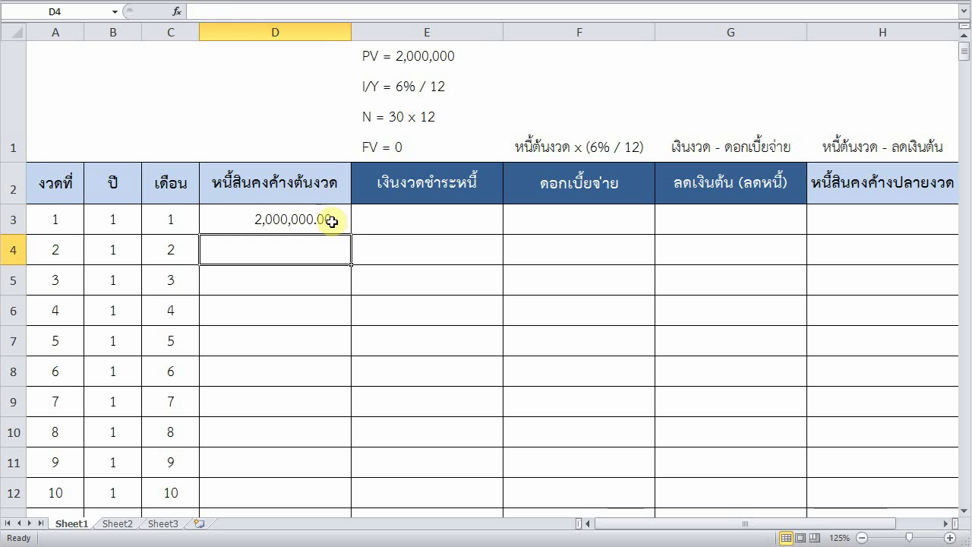
pyautogui.click(331, 221)
# Step: Calculate the period 1 instalment in cell E3 with the formula =PMT(6%/12,30*12,-2000000,0)
pyautogui.click(375, 225)
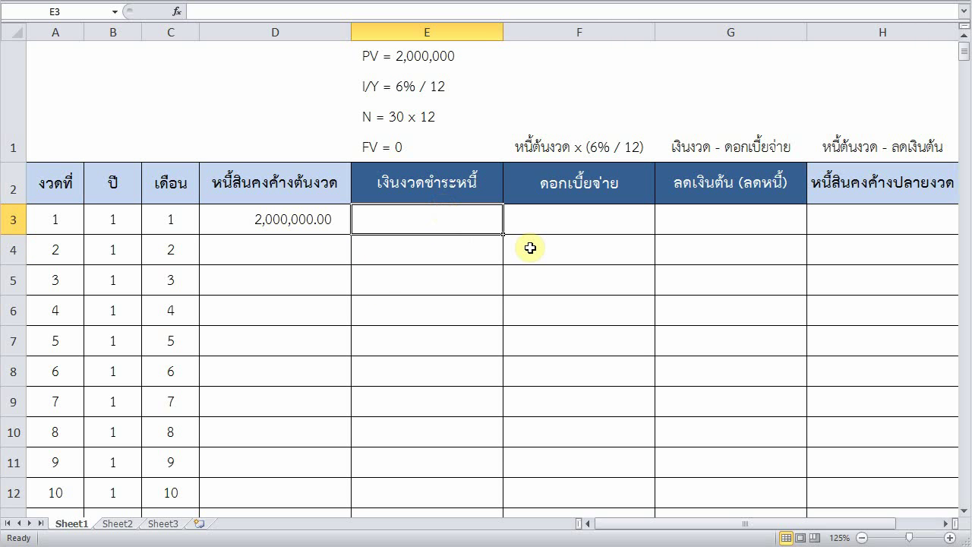
pyautogui.write('=')
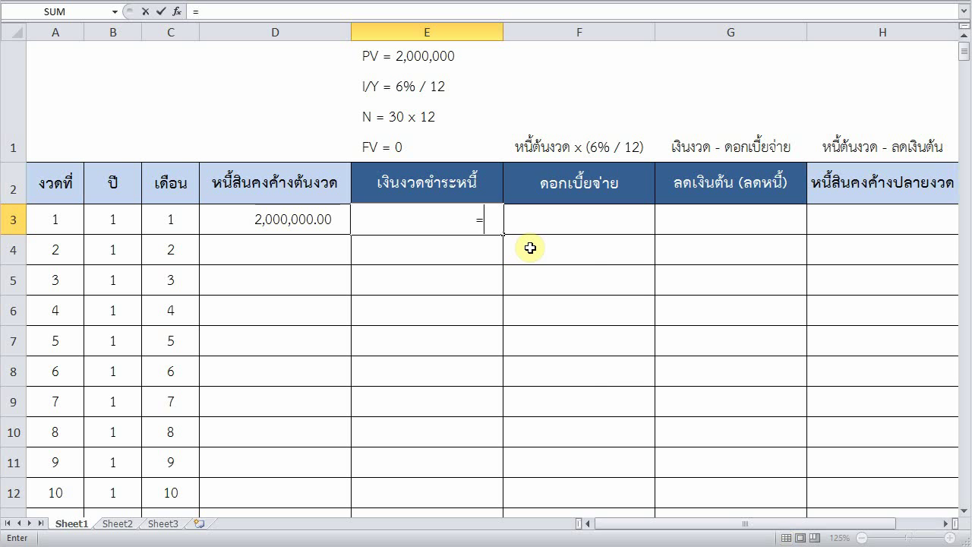
pyautogui.write('P')
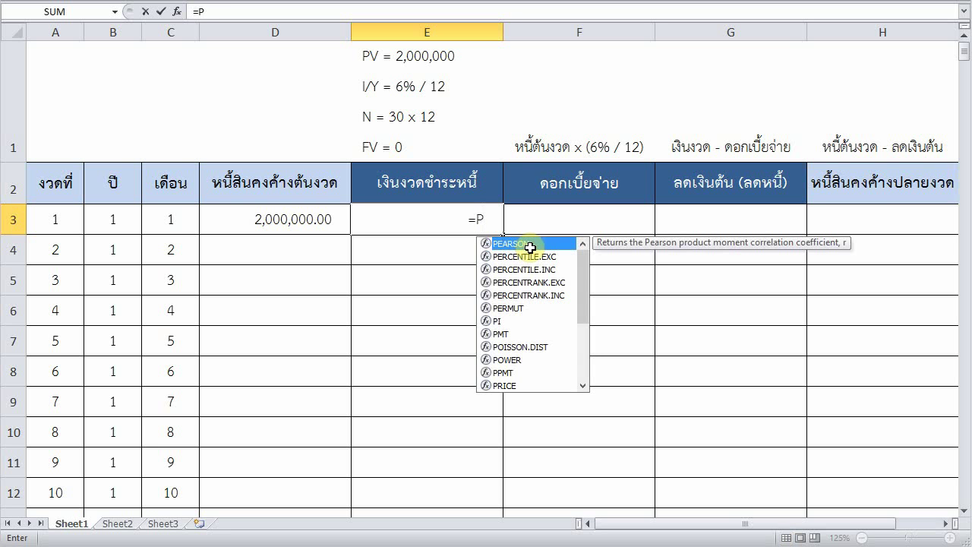
pyautogui.write('MT(')
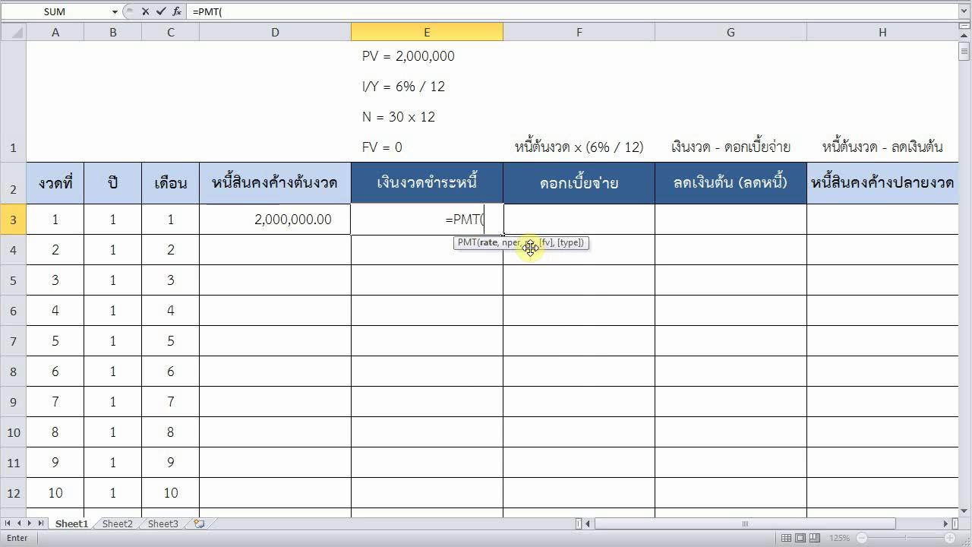
pyautogui.write('6')
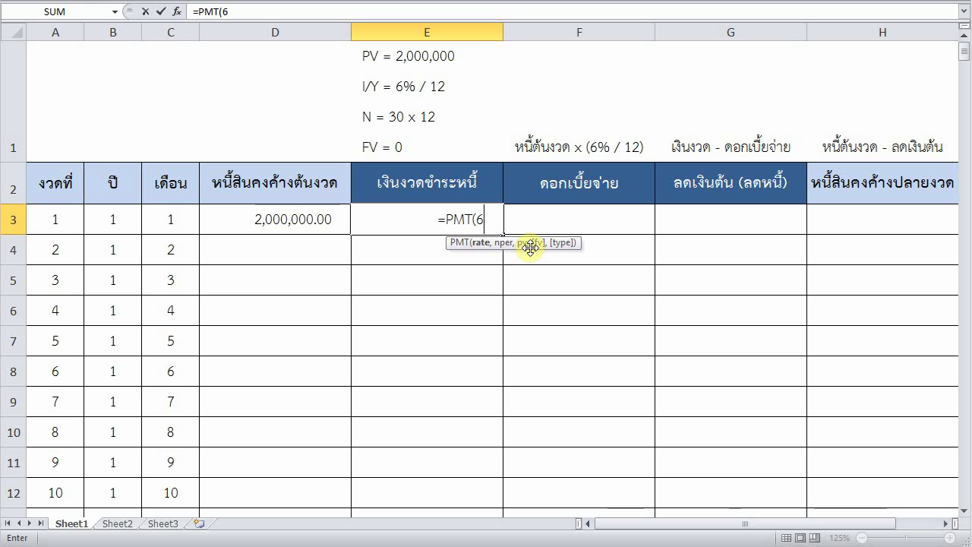
pyautogui.write('%/12,')
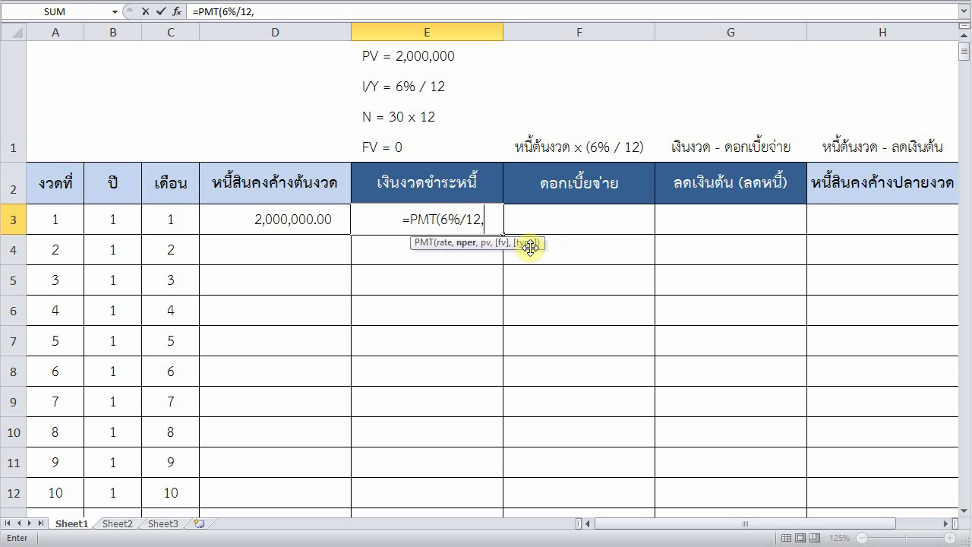
pyautogui.write('30*12,')
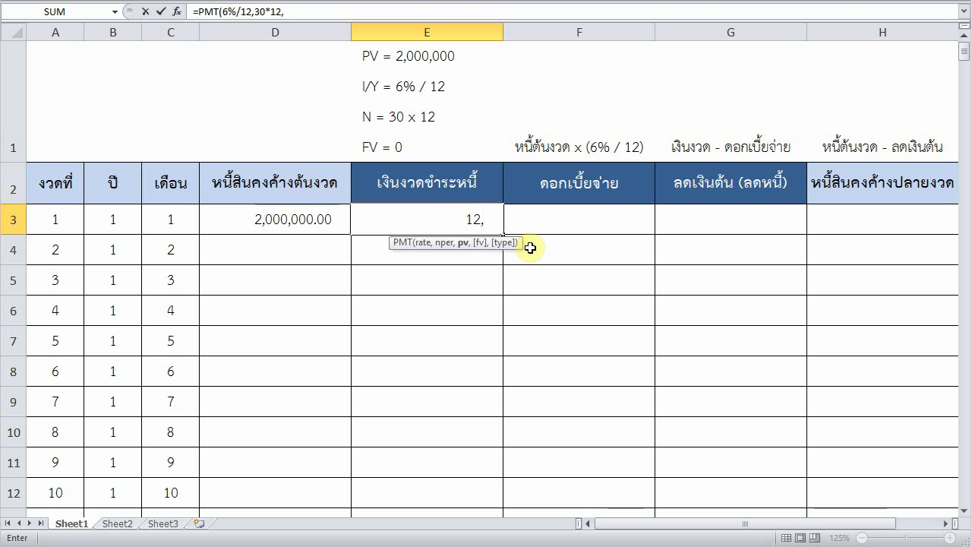
pyautogui.write('-2000000')
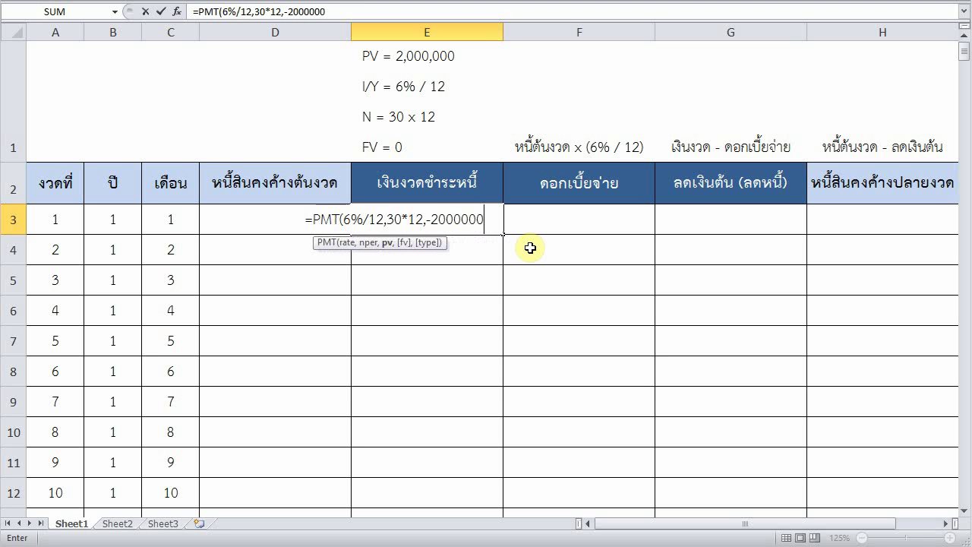
pyautogui.write(',')
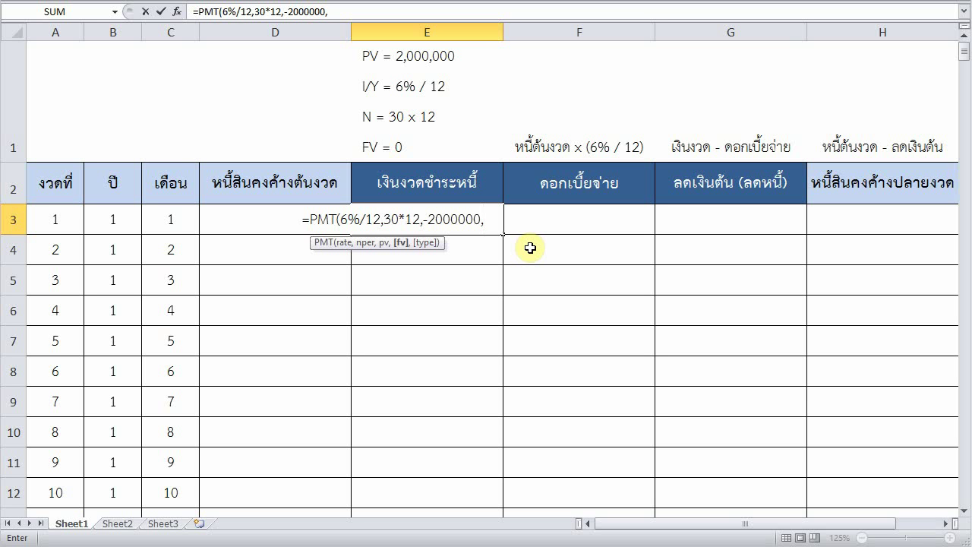
pyautogui.write('0')
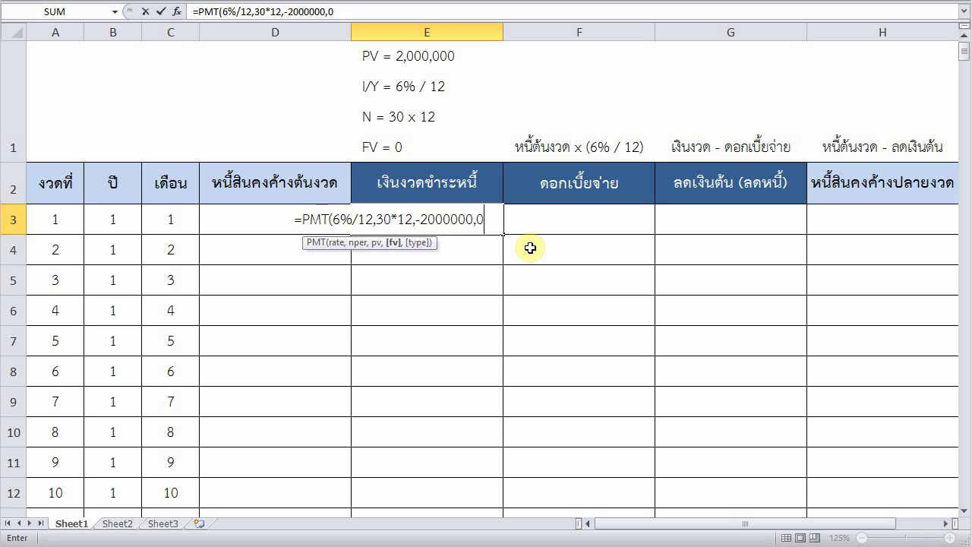
pyautogui.press('Return')
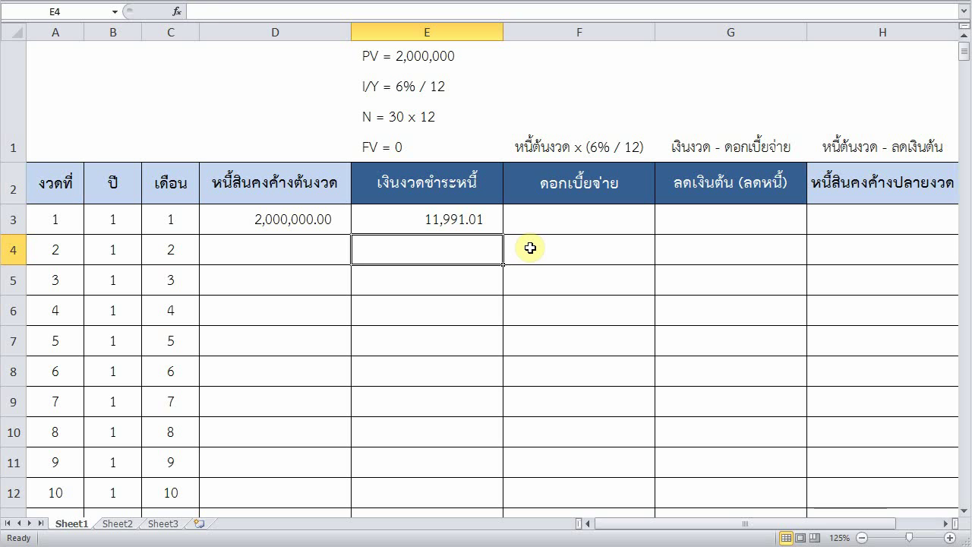
pyautogui.press('Up')
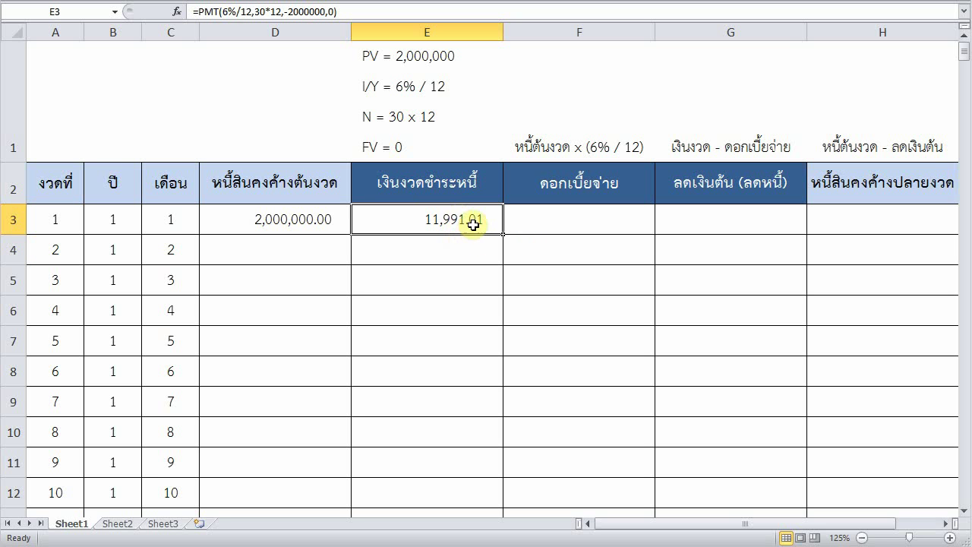
pyautogui.click(447, 289)
pyautogui.click(444, 217)
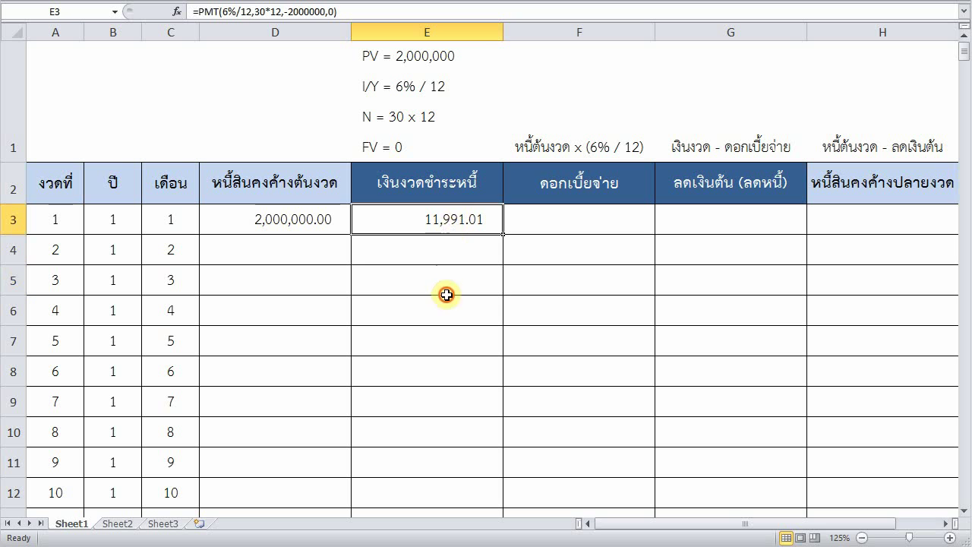
# Step: Calculate the period 1 interest paid in cell F3 with the formula =6%/12*D3
pyautogui.click(581, 224)
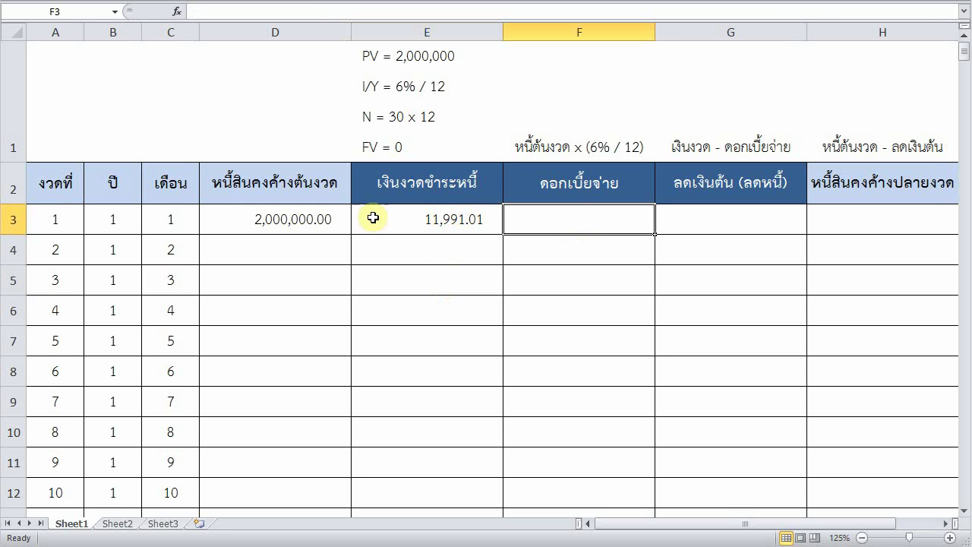
pyautogui.write('=')
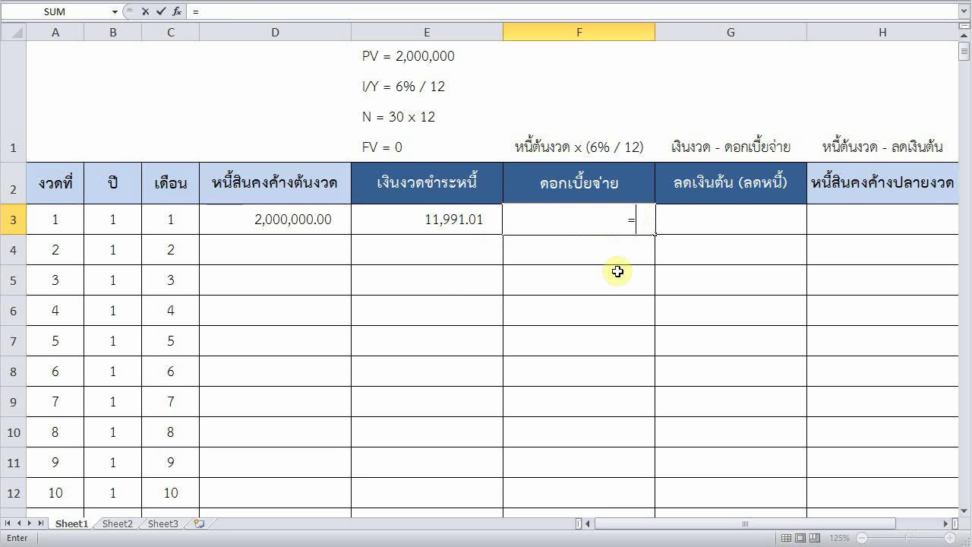
pyautogui.write('6%/12*')
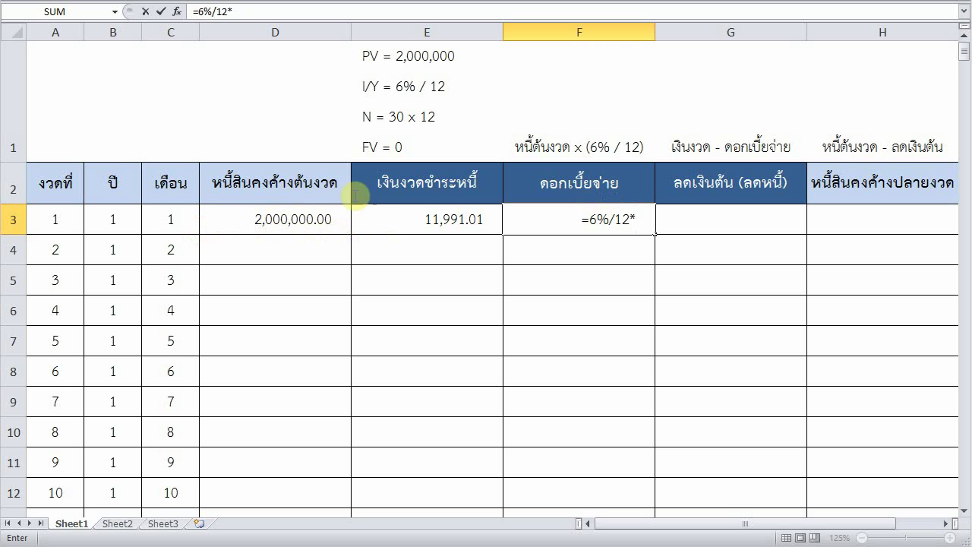
pyautogui.click(308, 225)
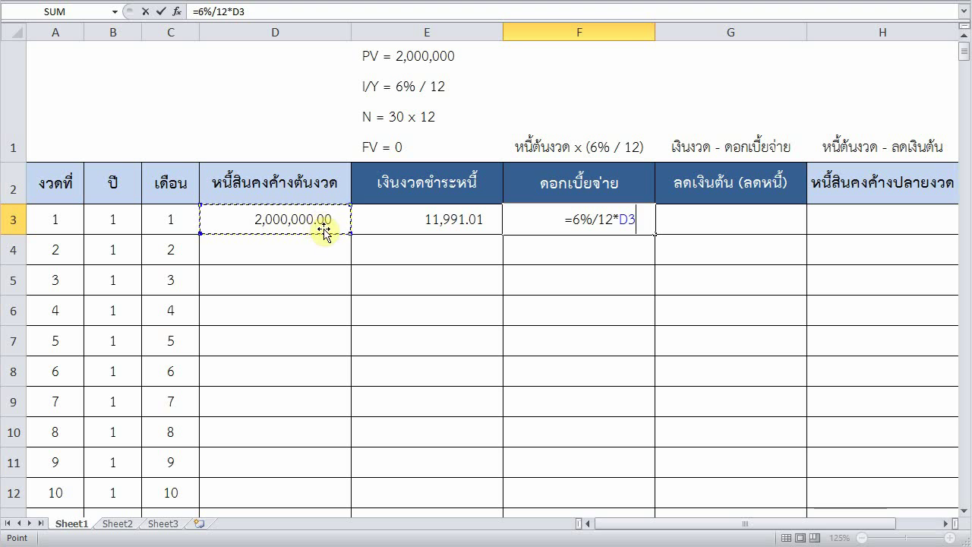
pyautogui.press('Return')
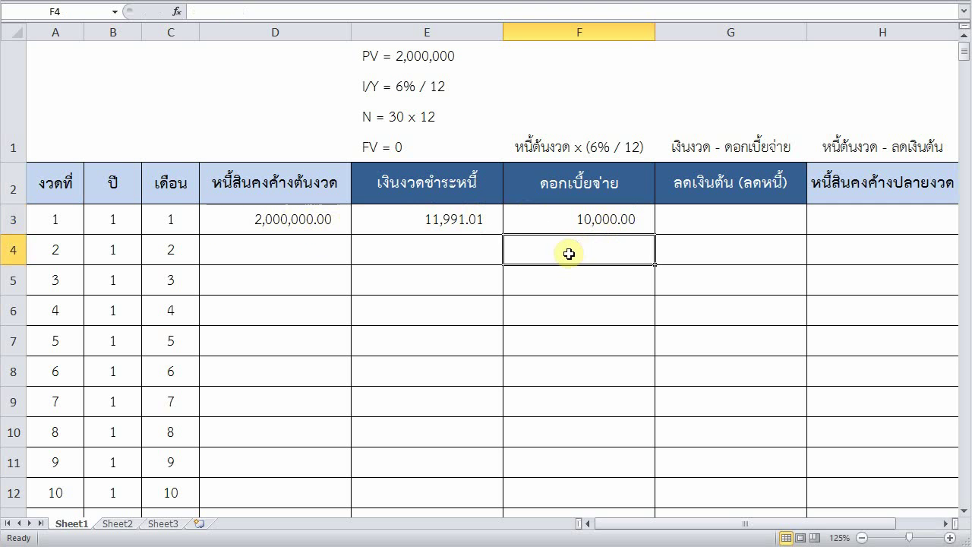
pyautogui.press('Up')
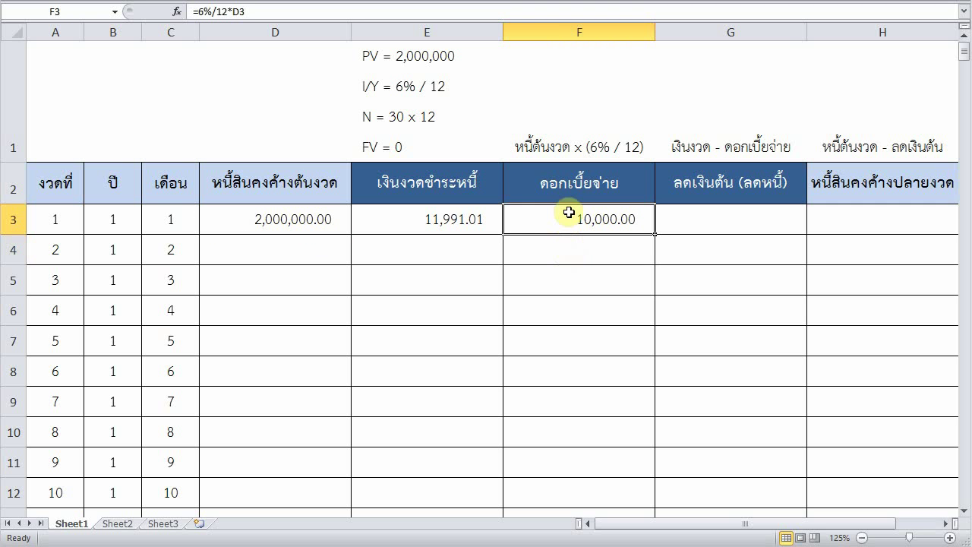
pyautogui.press('Left')
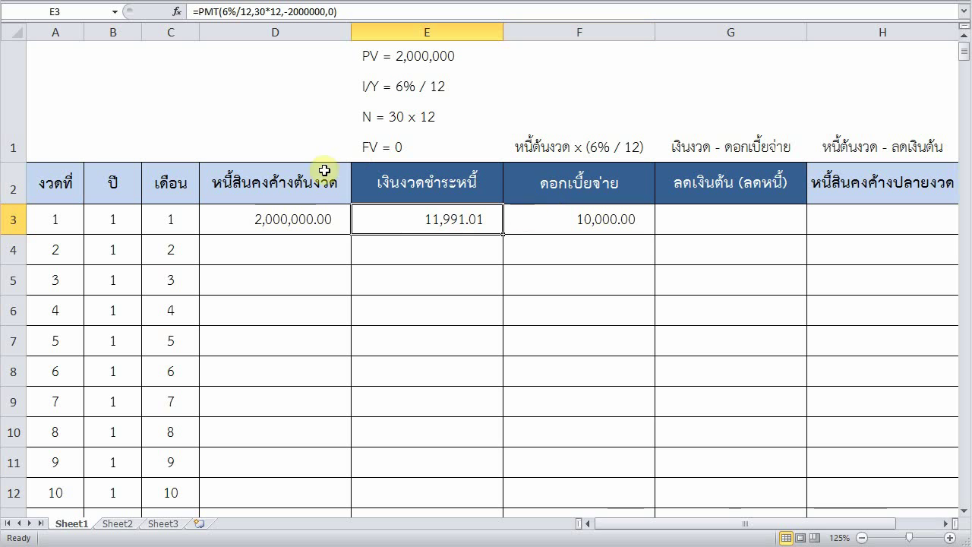
# Step: Calculate the period 1 principal reduction in cell G3 with the formula =E3-F3
pyautogui.click(421, 220)
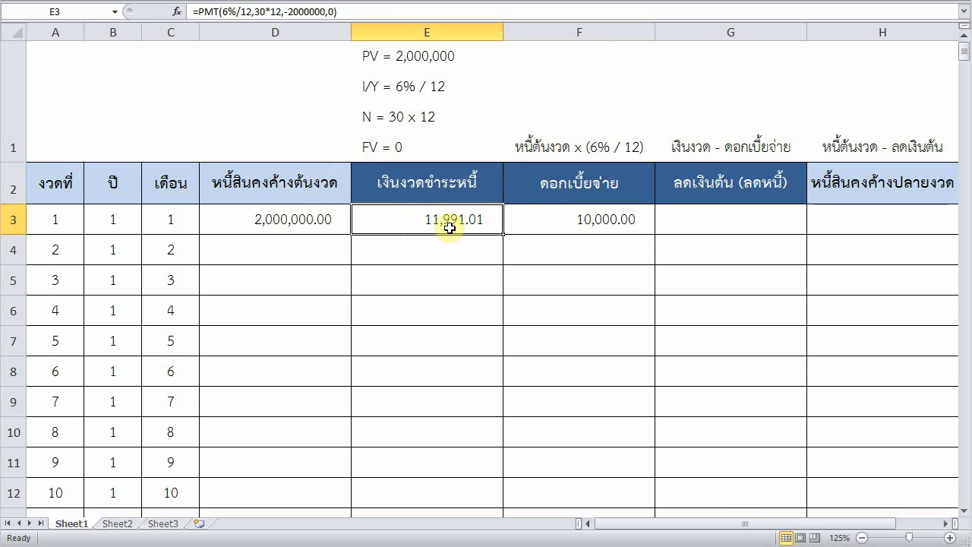
pyautogui.press('Right')
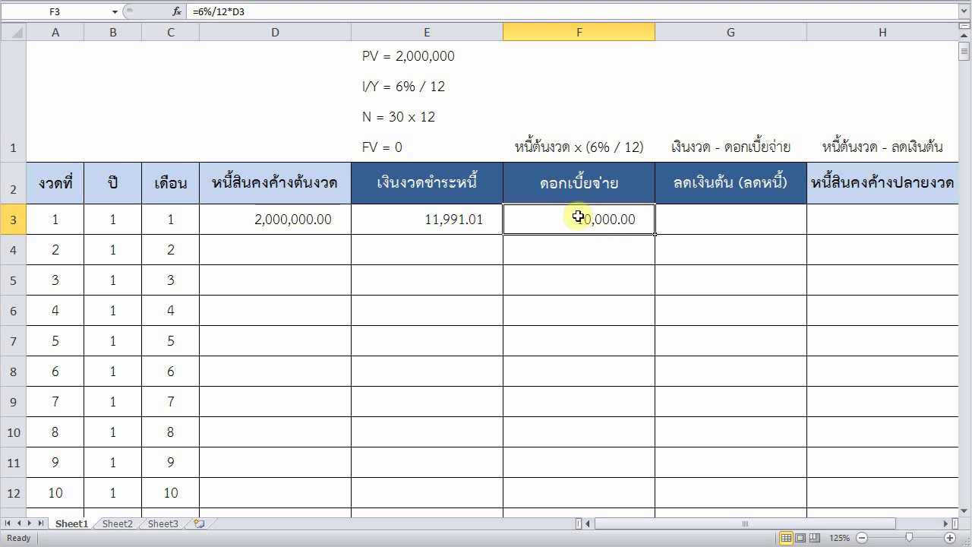
pyautogui.click(697, 220)
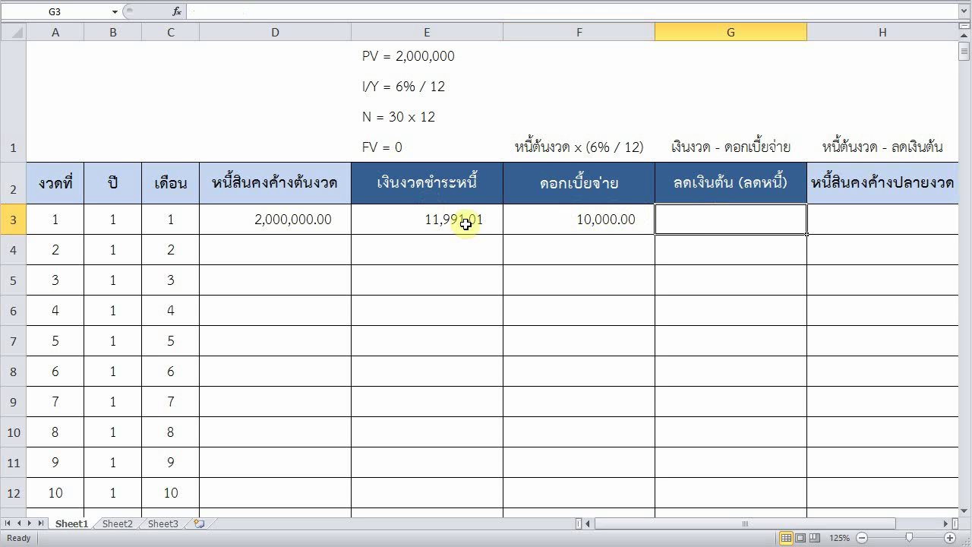
pyautogui.write('=')
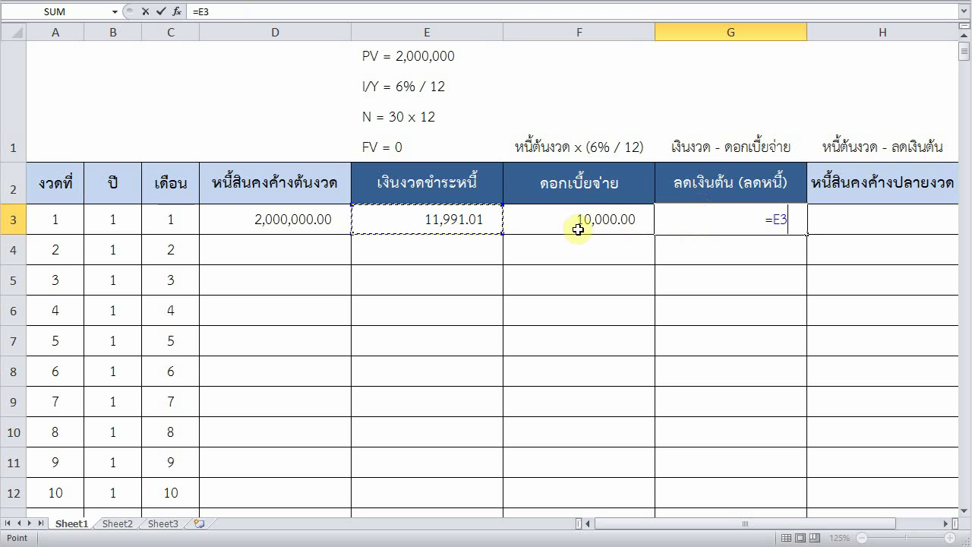
pyautogui.click(445, 221)
pyautogui.write('-')
pyautogui.press('Left')
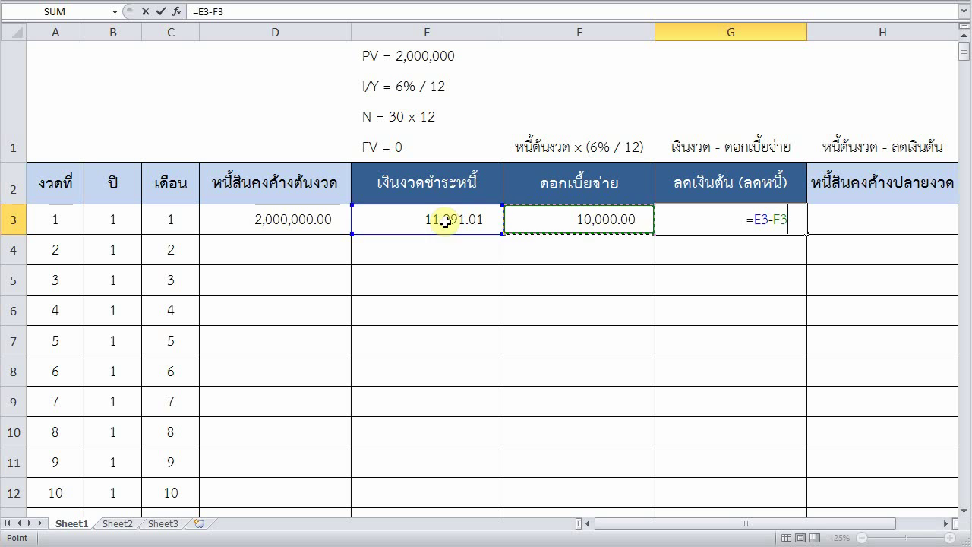
pyautogui.press('Return')
pyautogui.press('Up')
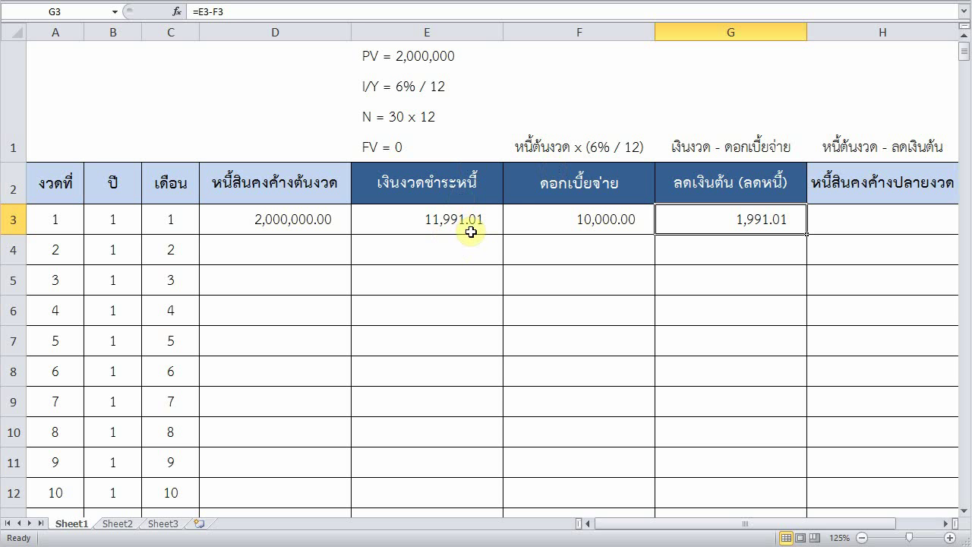
# Step: Calculate the period 1 closing debt balance in cell H3 with the formula =D3-G3
pyautogui.click(569, 221)
pyautogui.press('Right')
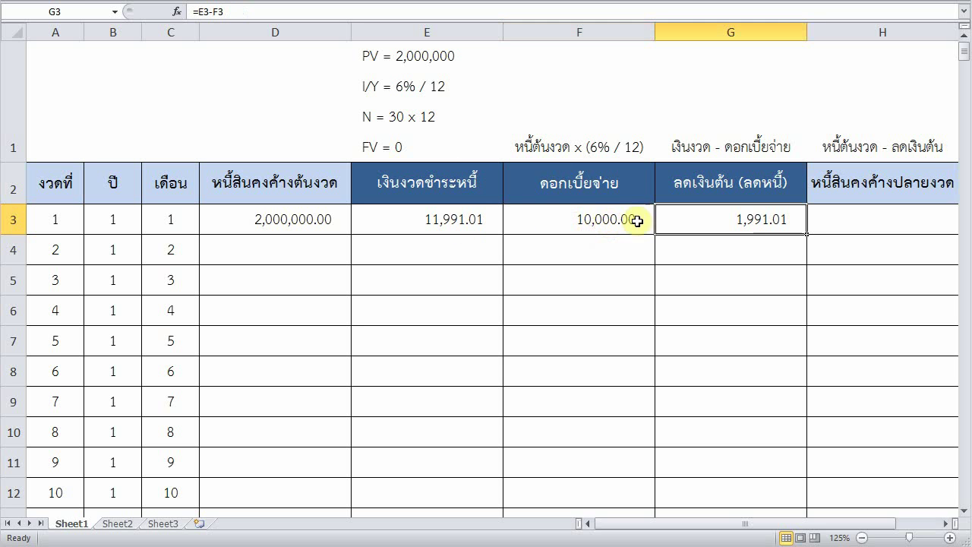
pyautogui.press('Right')
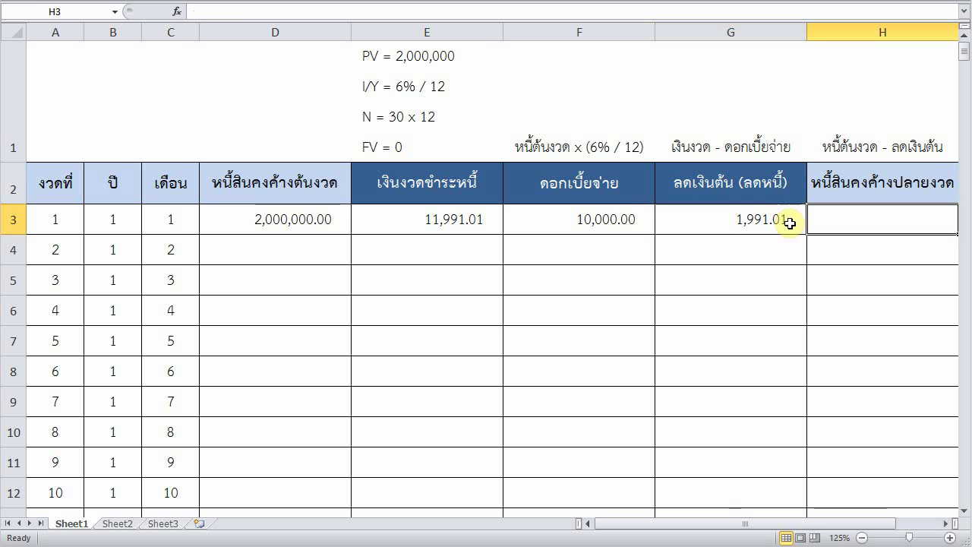
pyautogui.write('=')
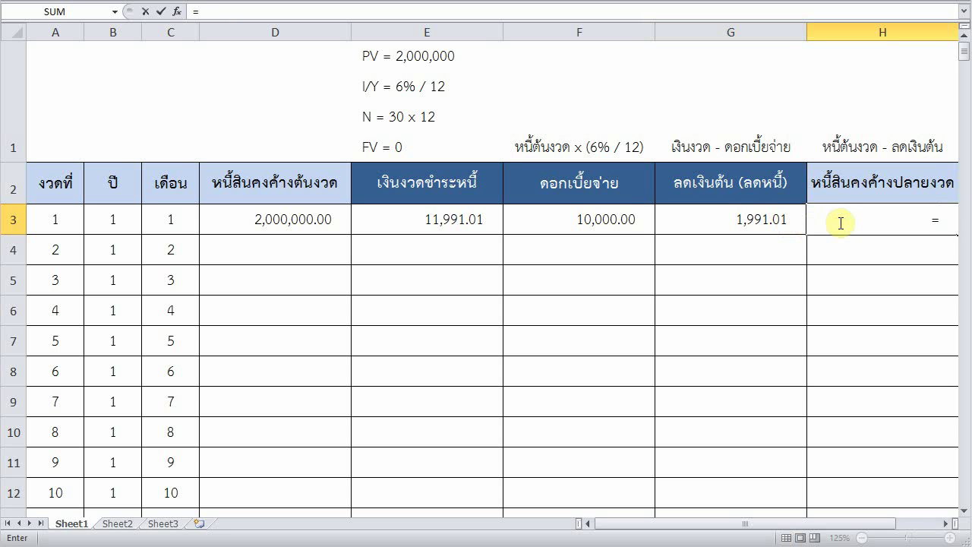
pyautogui.click(300, 221)
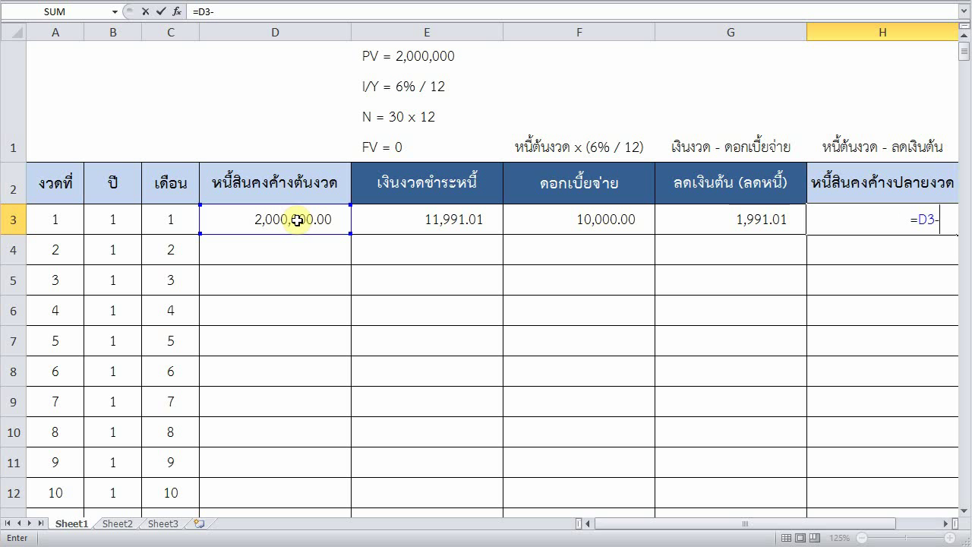
pyautogui.click(733, 218)
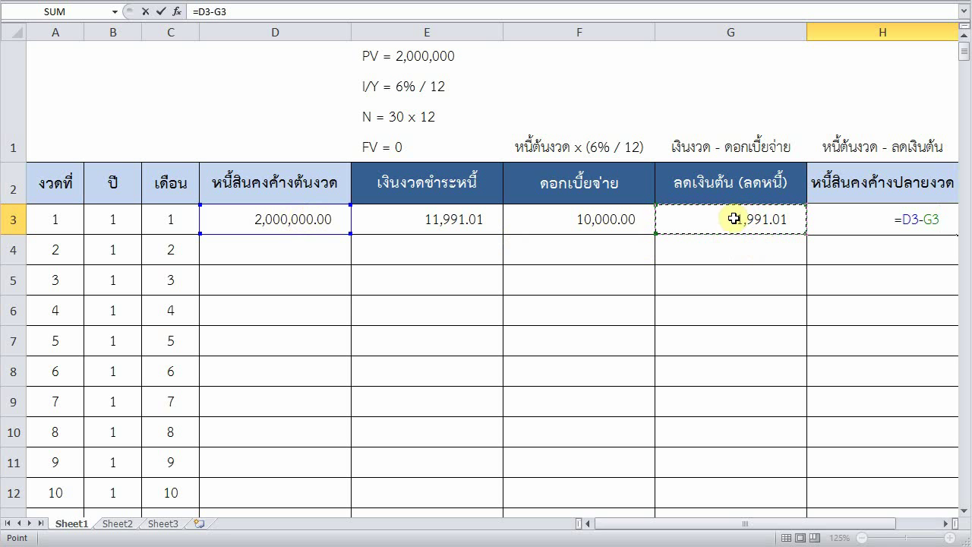
pyautogui.press('Return')
pyautogui.press('Up')
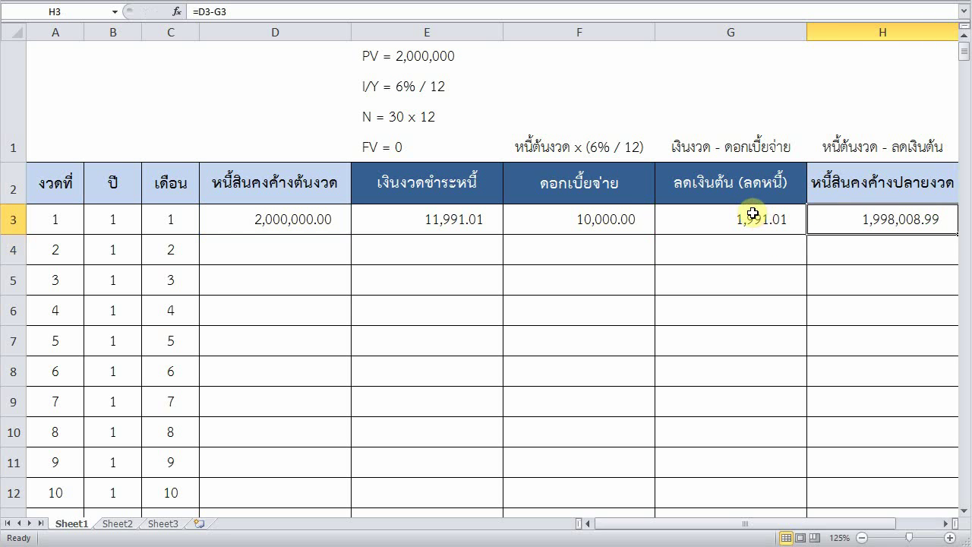
pyautogui.click(904, 221)
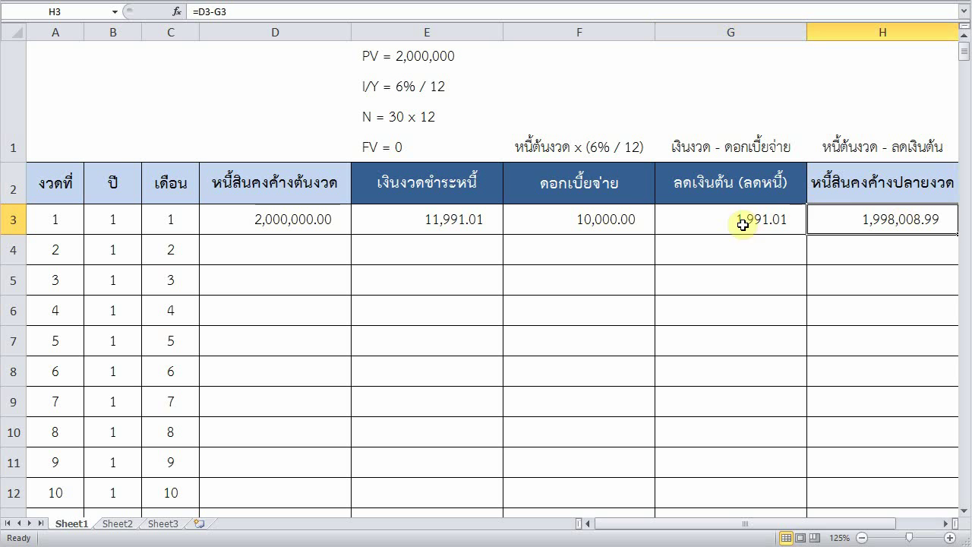
# Step: Try to freeze the panes from cell A2
pyautogui.click(742, 224)
pyautogui.press('Up')
pyautogui.press('Up')
pyautogui.press('Left')
pyautogui.press('Left')
pyautogui.press('Left')
pyautogui.press('Left')
pyautogui.press('Left')
pyautogui.press('Left')
pyautogui.press('Left')
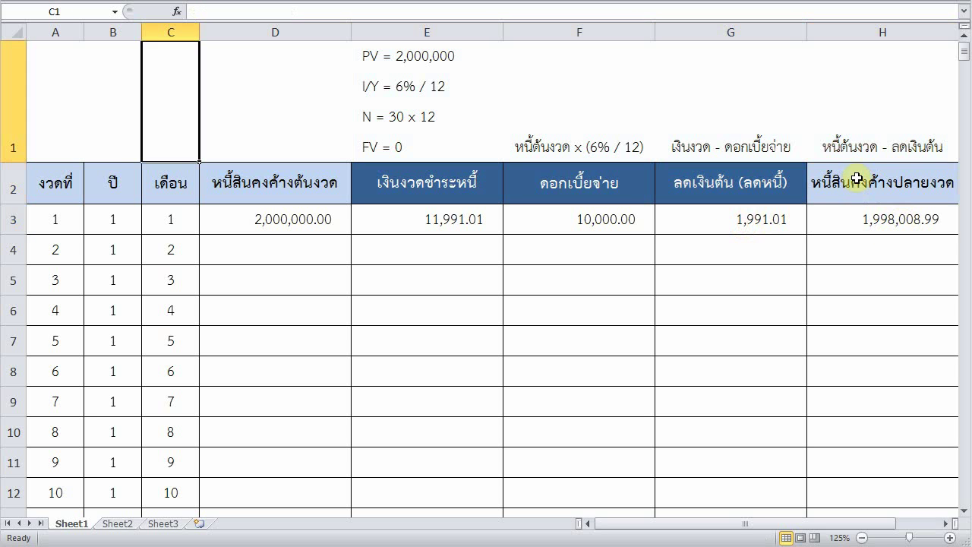
pyautogui.moveTo(56, 82); pyautogui.dragTo(862, 181)
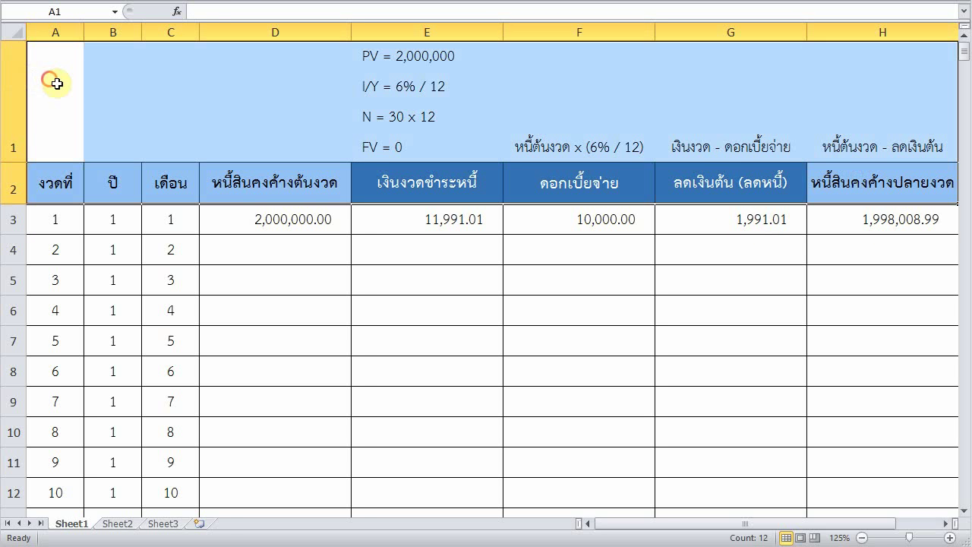
pyautogui.click(49, 186)
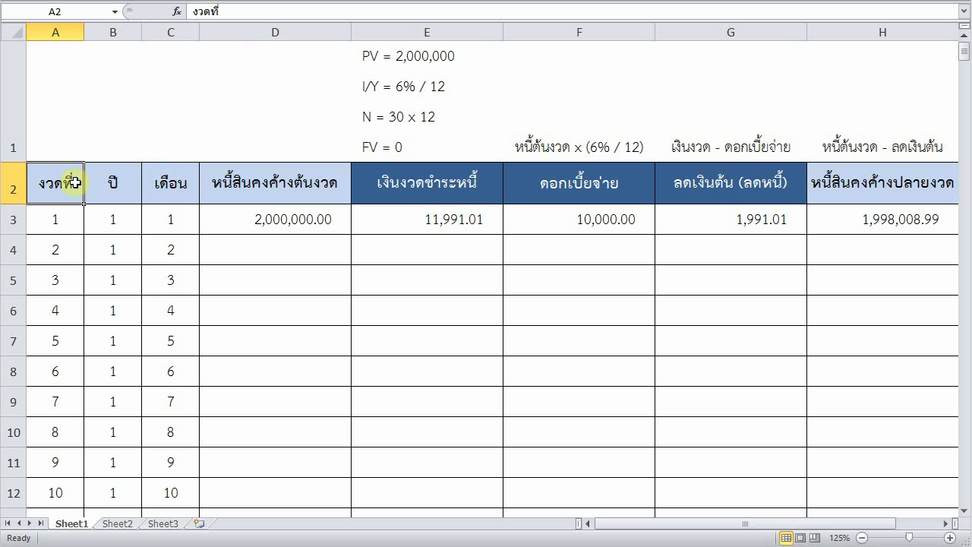
pyautogui.click(315, 1)
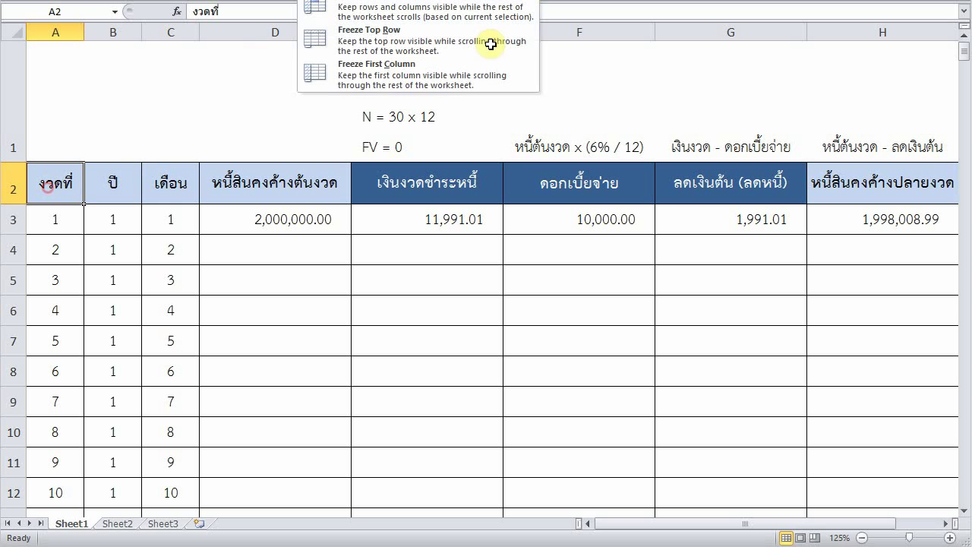
pyautogui.click(347, 20)
pyautogui.click(489, 256)
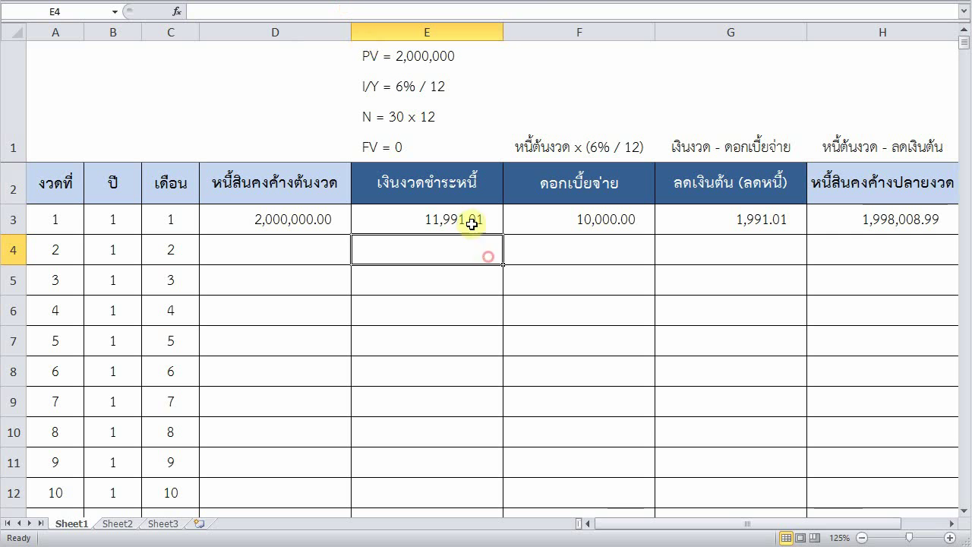
# Step: Unfreeze the panes and freeze them again from cell A3 so rows 1 and 2 stay in place while scrolling
pyautogui.click(53, 225)
pyautogui.click(345, 1)
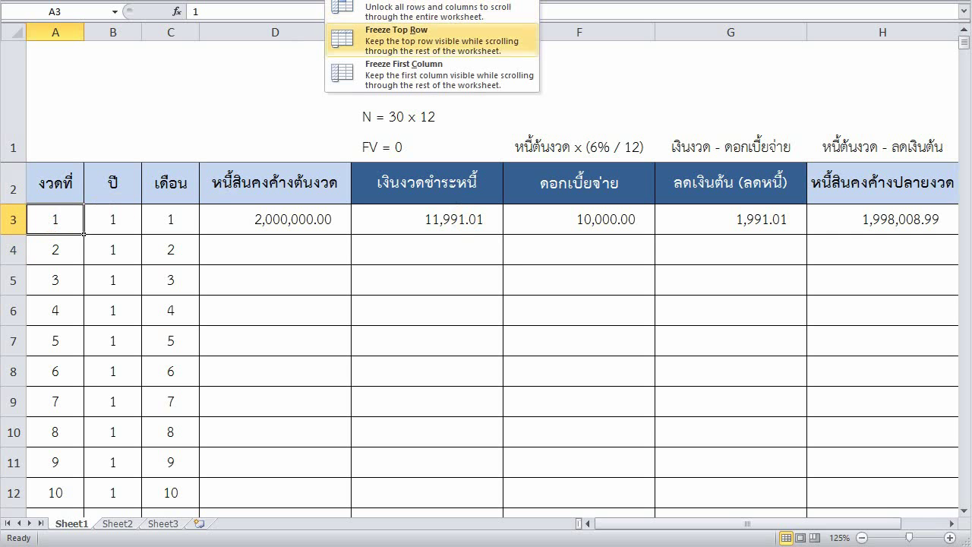
pyautogui.click(518, 3)
pyautogui.click(353, 1)
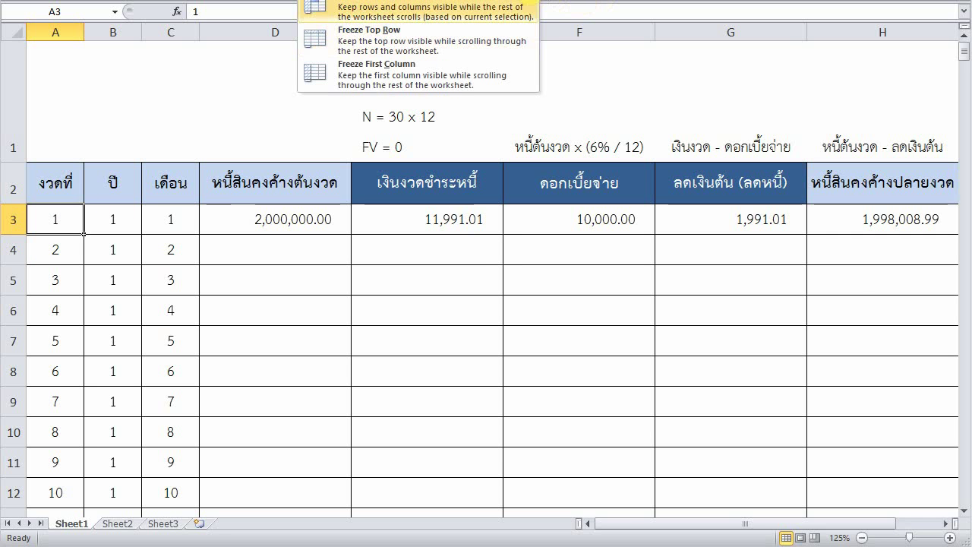
pyautogui.click(357, 9)
pyautogui.click(423, 220)
pyautogui.scroll(-4, 423, 225)
pyautogui.scroll(5, 423, 225)
pyautogui.scroll(-1, 426, 235)
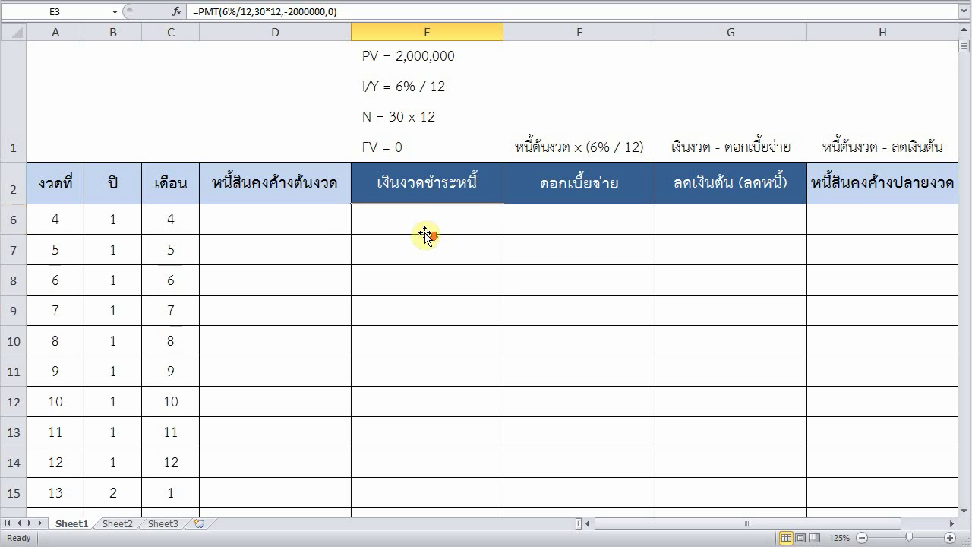
pyautogui.scroll(1, 513, 302)
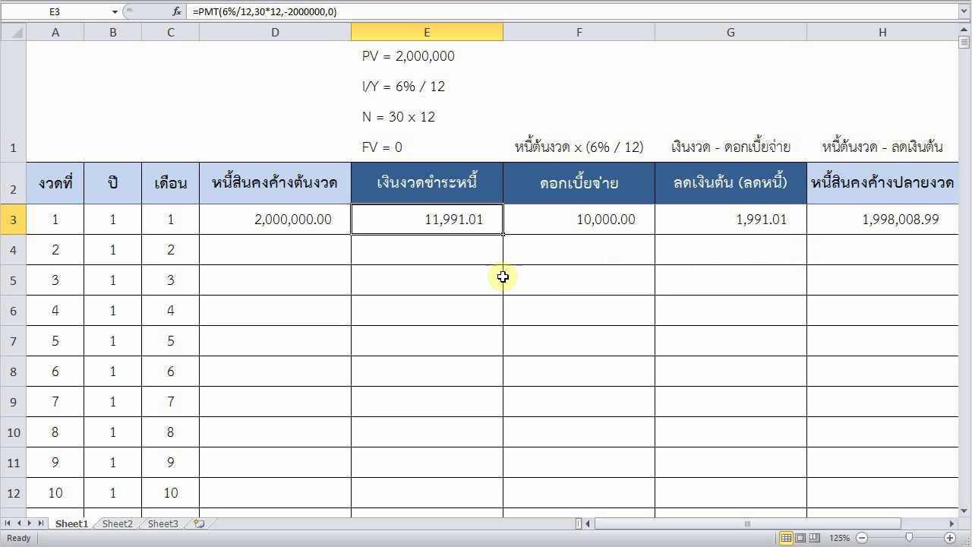
# Step: Link the period 2 opening debt balance in cell D4 to the period 1 closing balance with =H3
pyautogui.click(293, 249)
pyautogui.write('=')
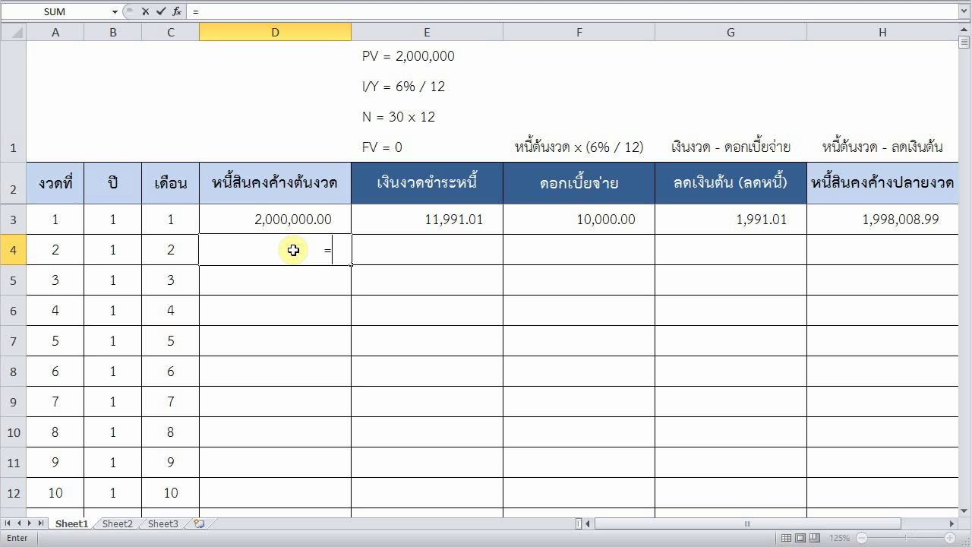
pyautogui.press('Right')
pyautogui.press('Right')
pyautogui.press('Right')
pyautogui.press('Right')
pyautogui.press('Up')
pyautogui.press('Return')
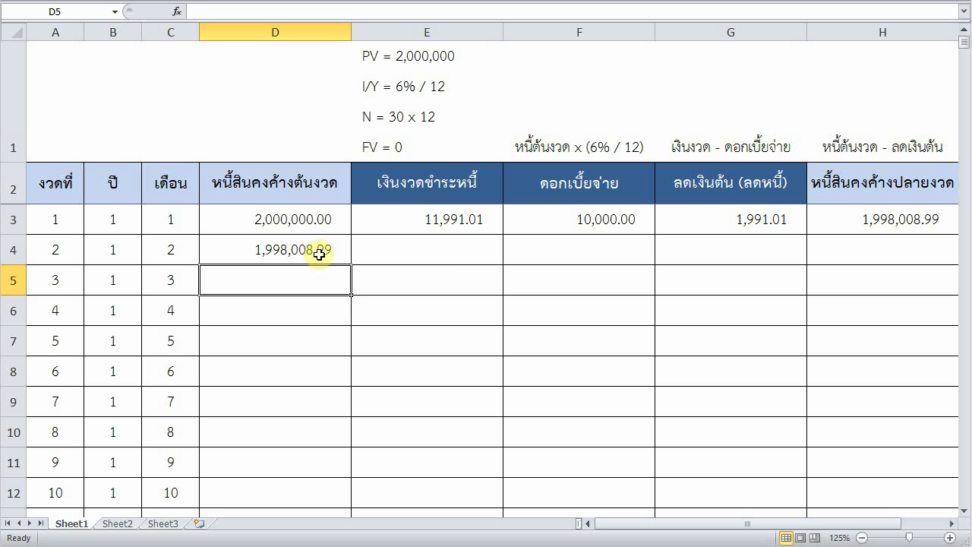
# Step: Set the period 2 instalment in cell E4 to the period 1 instalment with =E3
pyautogui.click(456, 254)
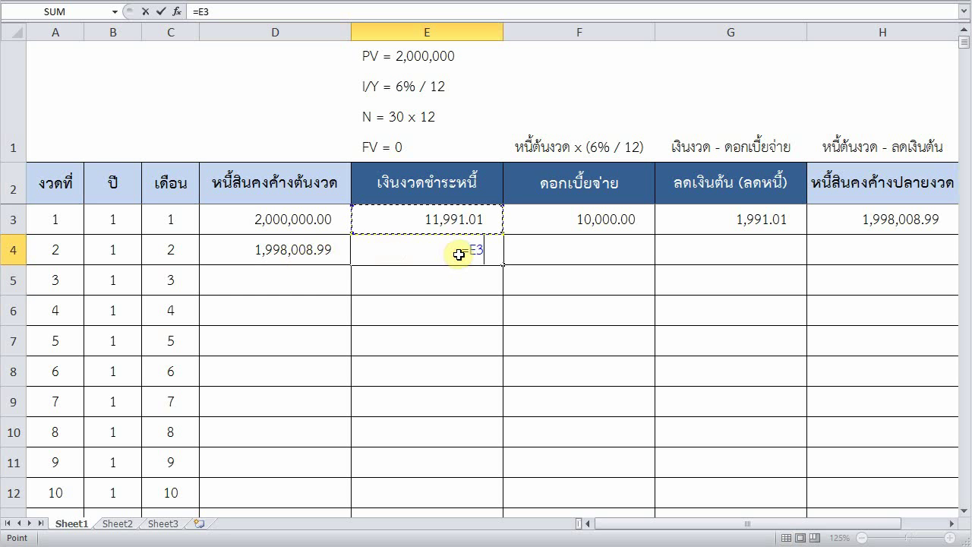
pyautogui.press('Return')
pyautogui.click(454, 258)
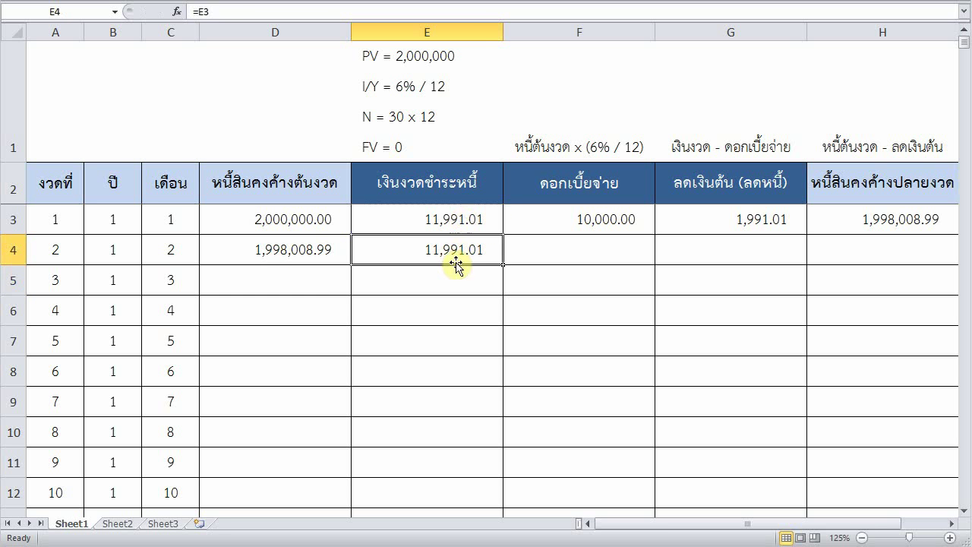
# Step: Fill the interest formula from F3 down to F4 and check its cell reference
pyautogui.press('Right')
pyautogui.press('Up')
pyautogui.click(564, 256)
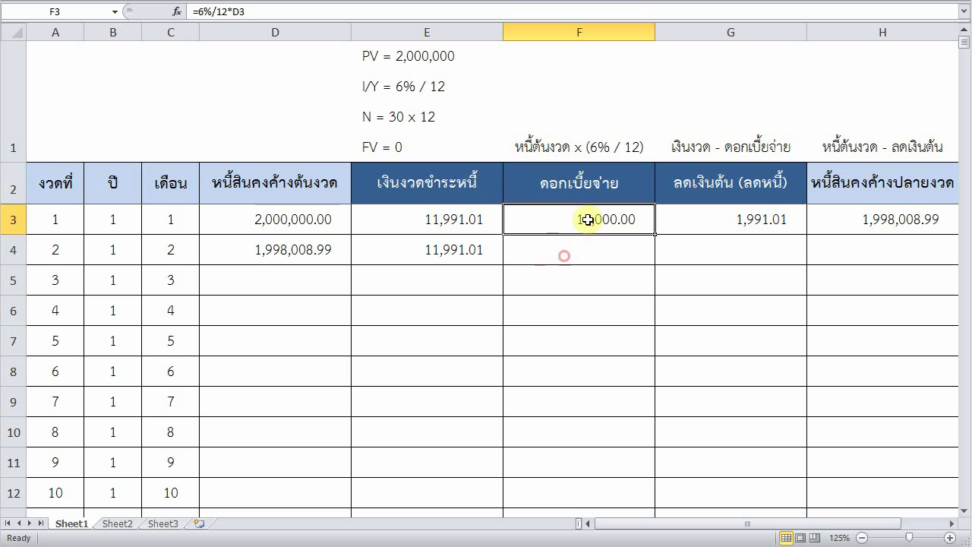
pyautogui.click(588, 219)
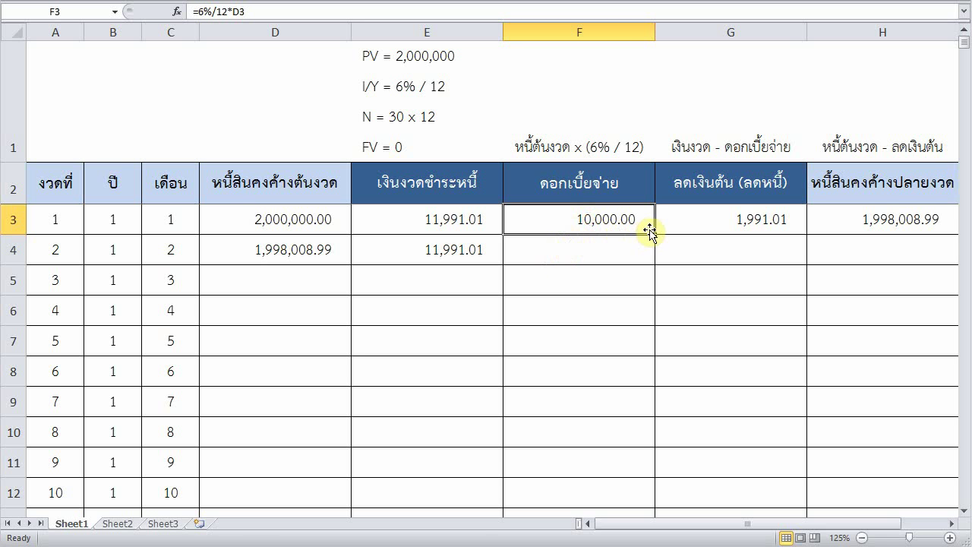
pyautogui.moveTo(654, 234); pyautogui.dragTo(647, 266)
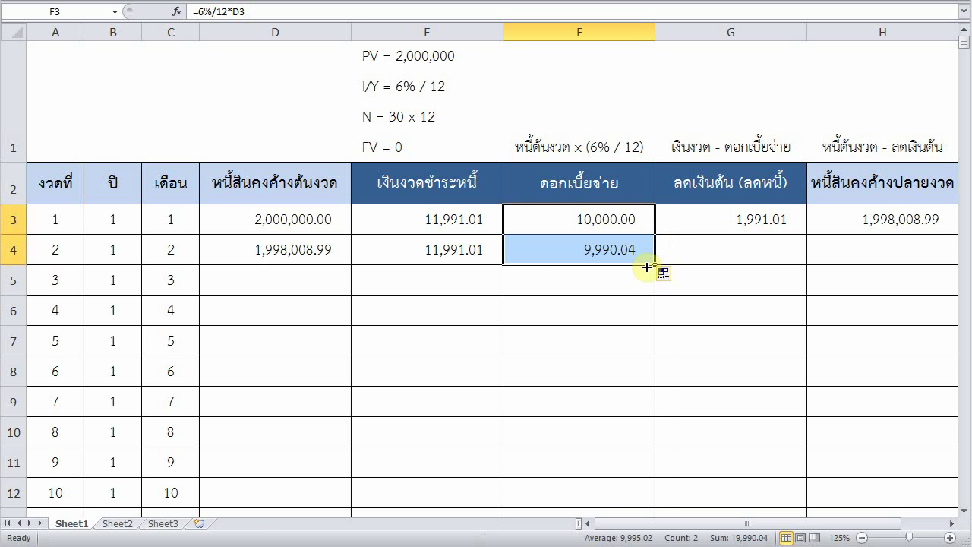
pyautogui.click(641, 258)
pyautogui.doubleClick(614, 254)
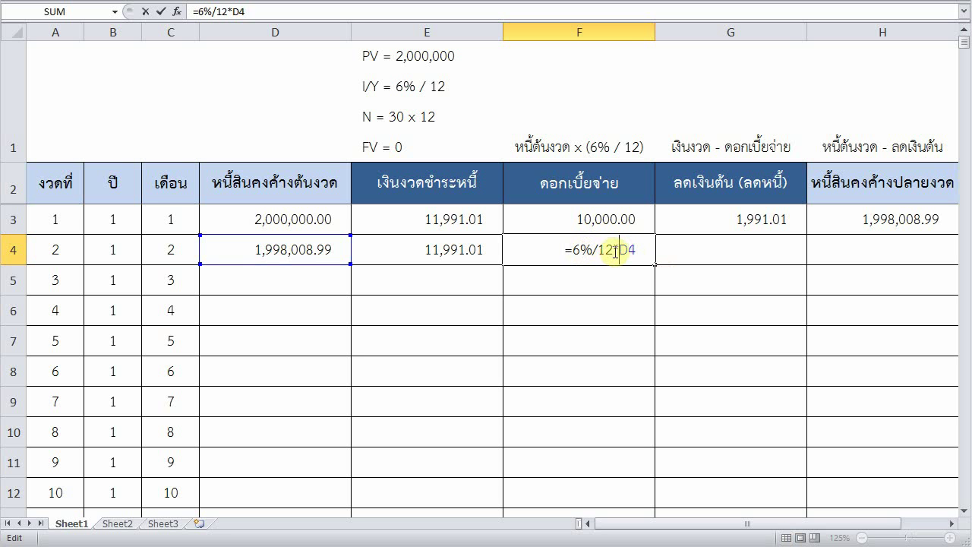
pyautogui.press('Escape')
# Step: Fill the principal reduction formula from G3 down to G4 for period 2
pyautogui.press('Up')
pyautogui.press('Right')
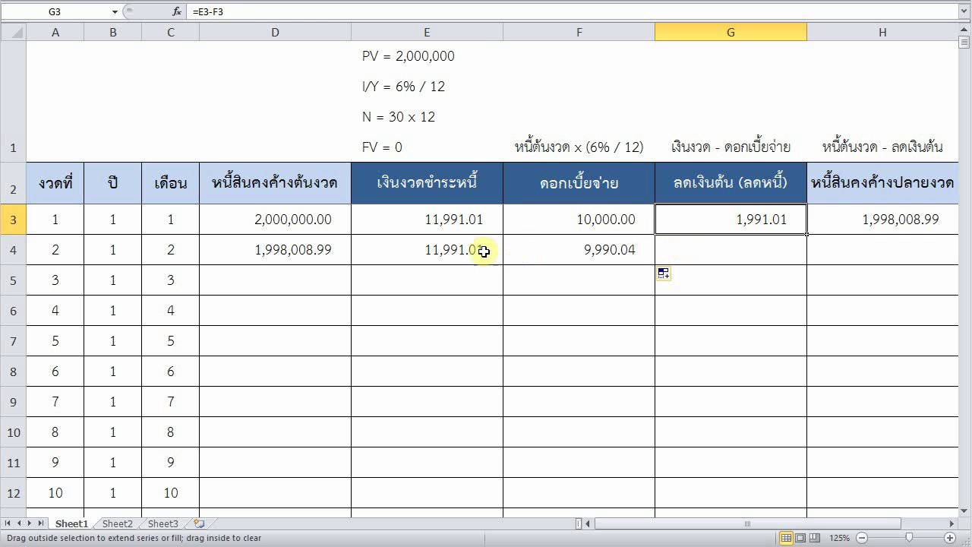
pyautogui.moveTo(806, 234); pyautogui.dragTo(806, 243)
pyautogui.click(803, 242)
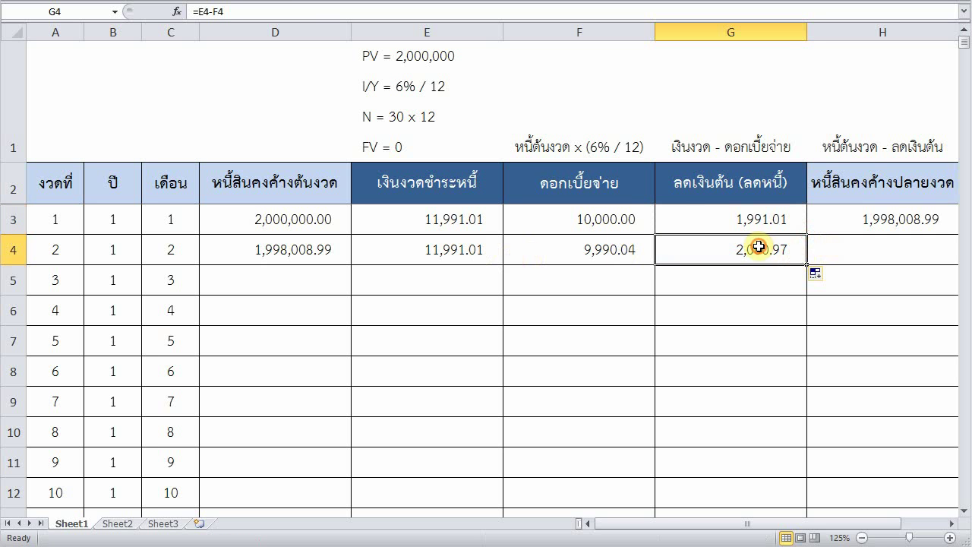
pyautogui.press('Left')
pyautogui.press('Right')
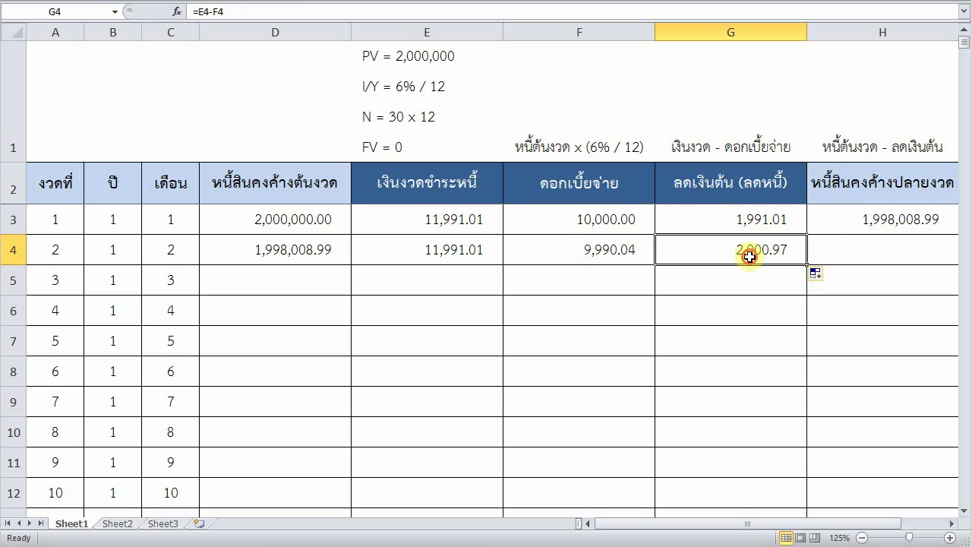
# Step: Fill the closing debt balance formula from H3 down to H4 for period 2
pyautogui.press('Up')
pyautogui.press('Right')
pyautogui.moveTo(951, 239); pyautogui.dragTo(955, 240)
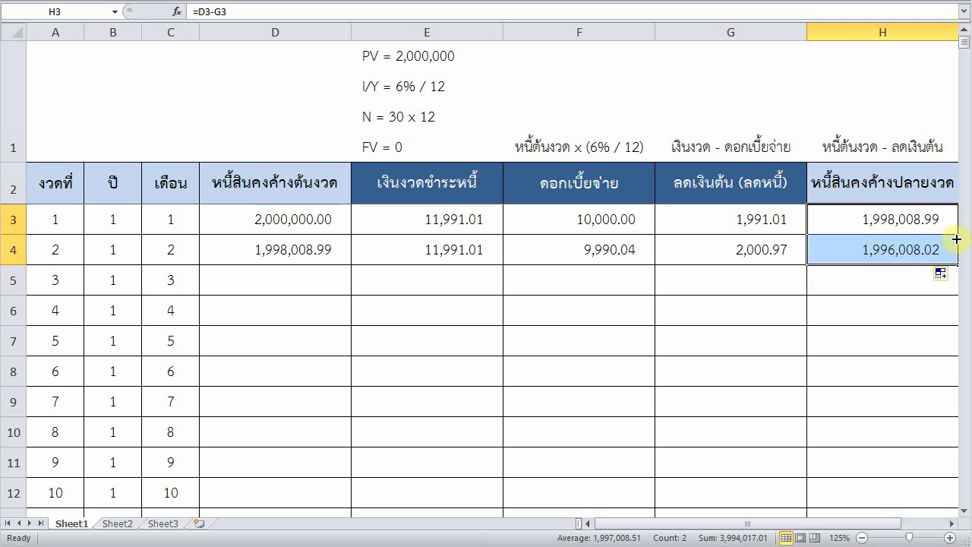
pyautogui.press('Down')
pyautogui.press('Left')
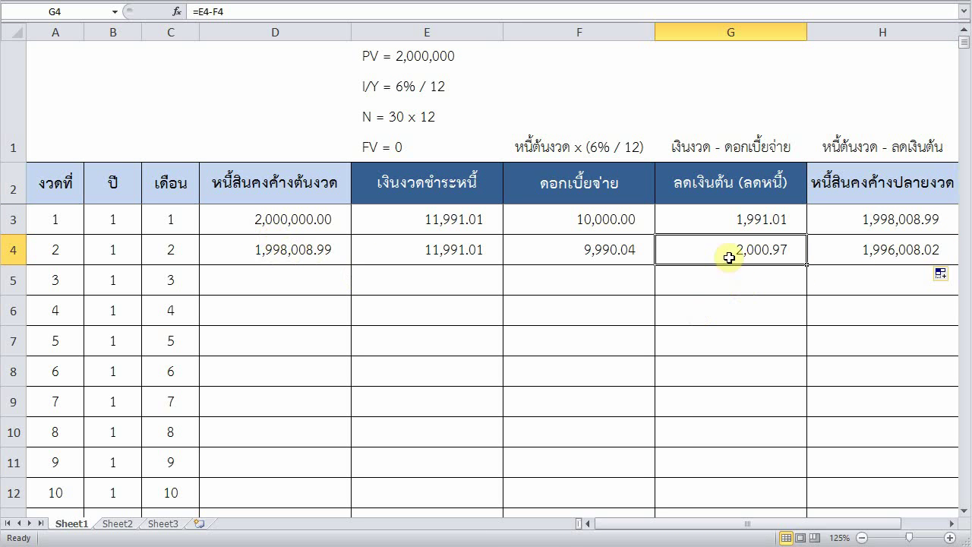
# Step: Fill the period 2 formulas in D4:H4 down to row 362 for all 360 periods
pyautogui.press('Right')
pyautogui.moveTo(281, 250)
pyautogui.mouseDown()
pyautogui.moveTo(579, 275)
pyautogui.moveTo(816, 275)
pyautogui.moveTo(710, 251)
pyautogui.mouseUp()
pyautogui.moveTo(727, 524); pyautogui.dragTo(619, 524)
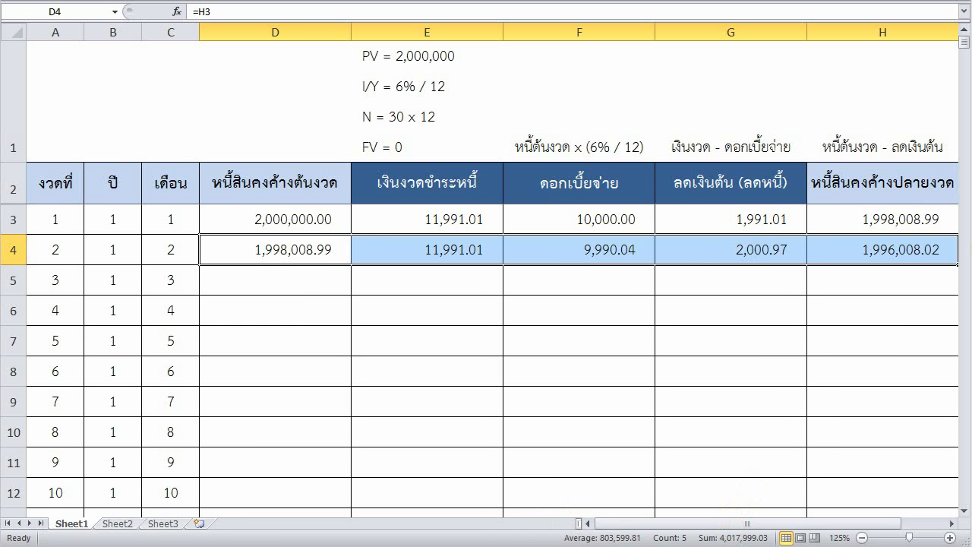
pyautogui.moveTo(957, 264); pyautogui.dragTo(939, 473)
pyautogui.click(936, 472)
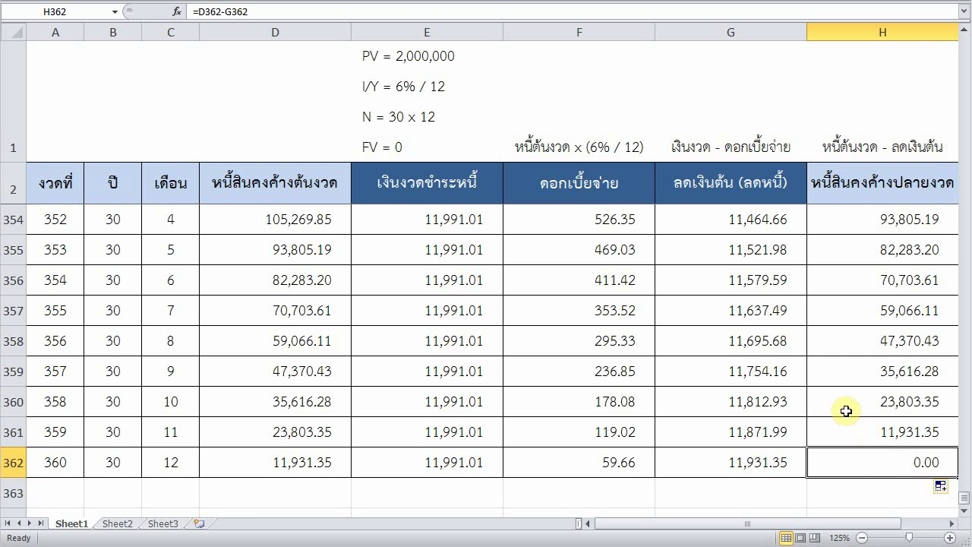
# Step: Check the formulas in the last periods' opening balances and across period 360's instalment, interest and principal
pyautogui.click(283, 341)
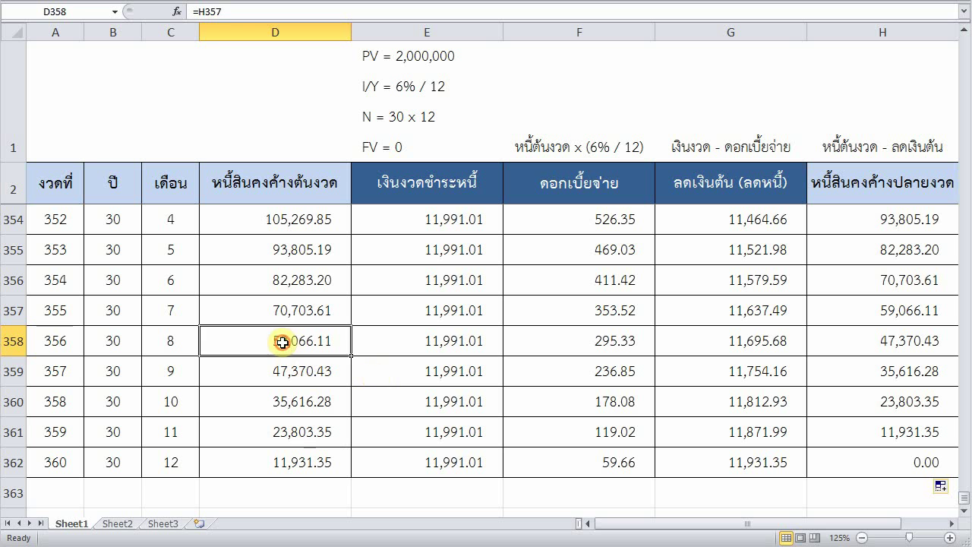
pyautogui.press('Down')
pyautogui.press('Down')
pyautogui.press('Down')
pyautogui.press('Down')
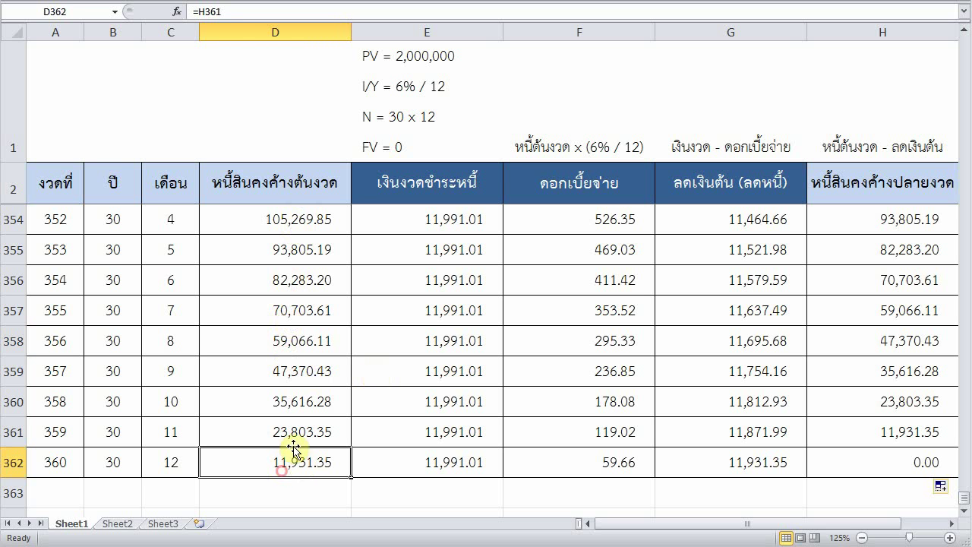
pyautogui.press('Right')
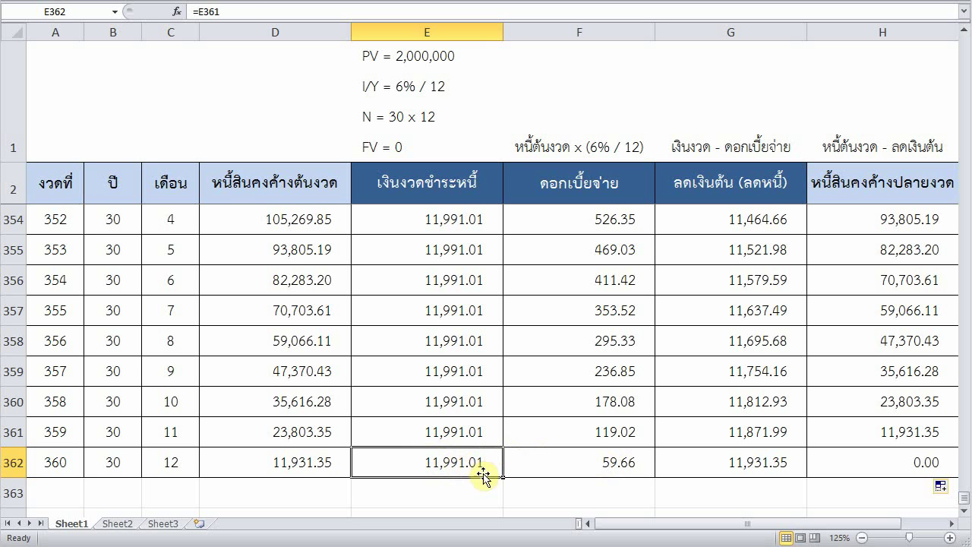
pyautogui.press('Right')
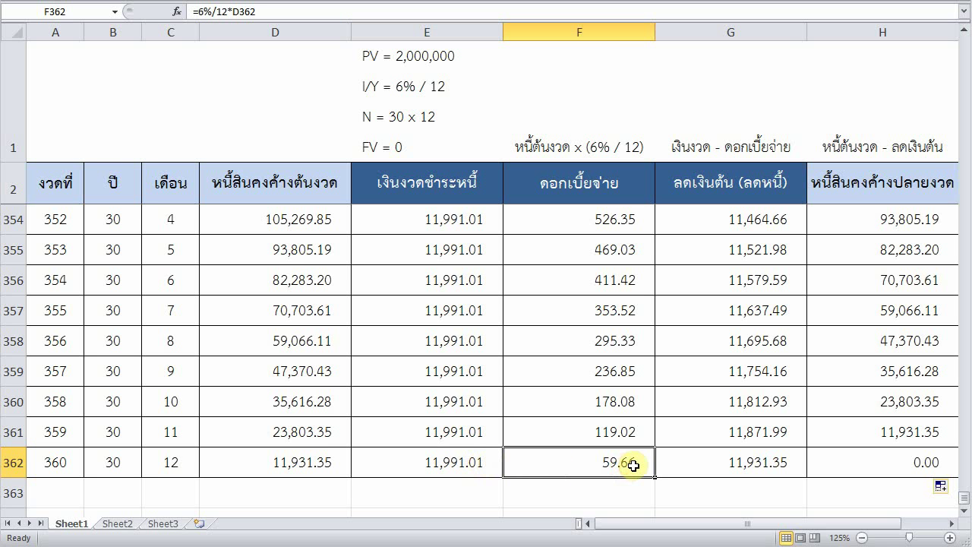
pyautogui.press('Right')
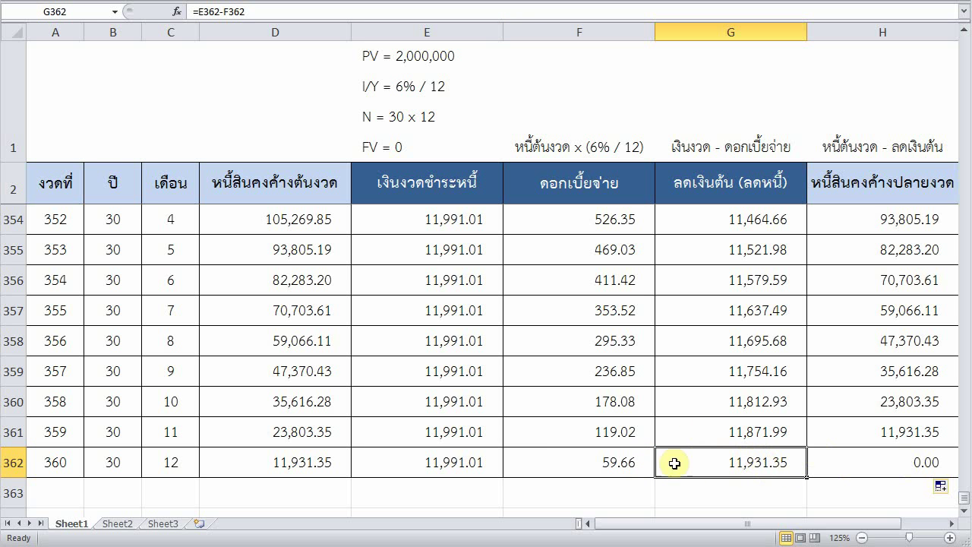
# Step: Compare period 360's opening balance with its principal reduction and closing balance in row 362
pyautogui.click(280, 456)
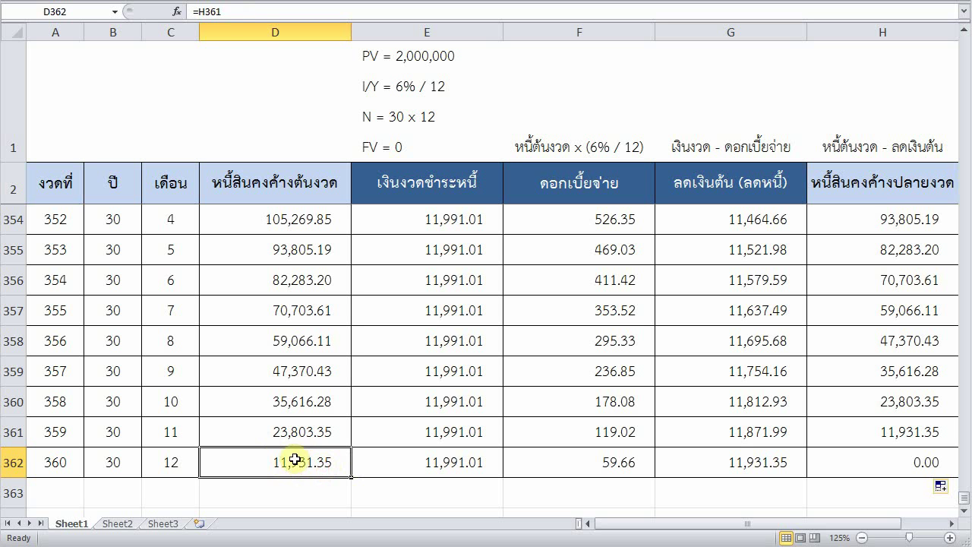
pyautogui.press('Right')
pyautogui.press('Right')
pyautogui.press('Right')
pyautogui.press('Right')
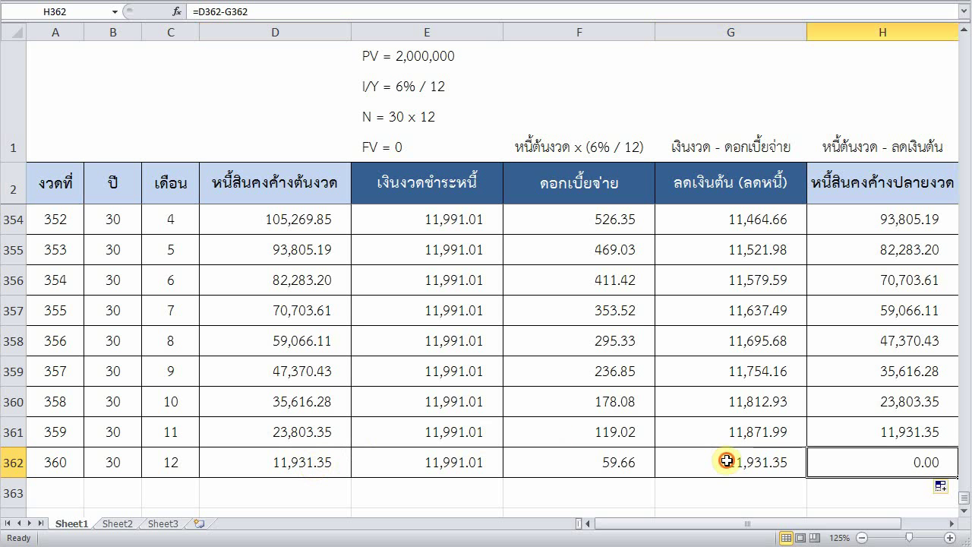
pyautogui.press('Up')
pyautogui.press('Left')
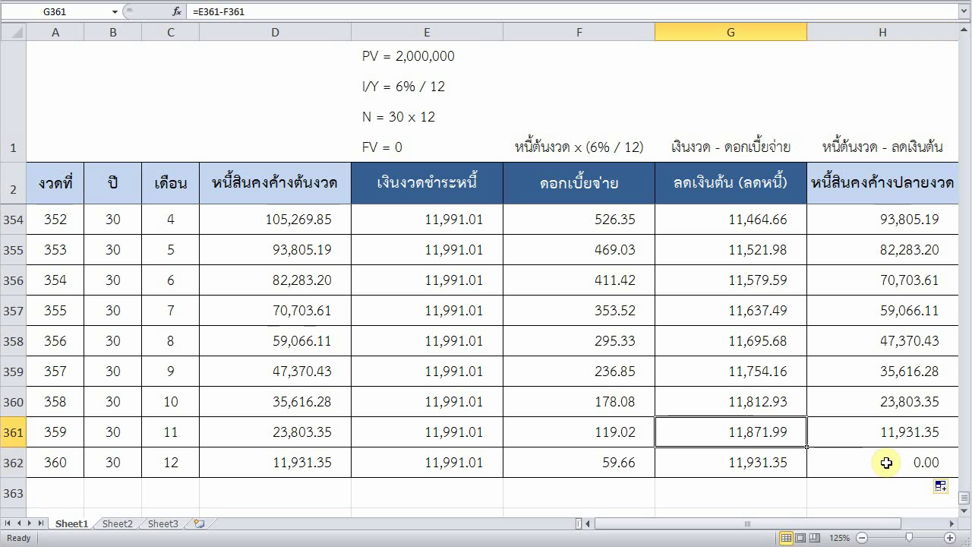
# Step: Examine how interest, principal reduction and closing balance develop over the first periods of the table
pyautogui.scroll(20, 755, 434)
pyautogui.scroll(20, 754, 436)
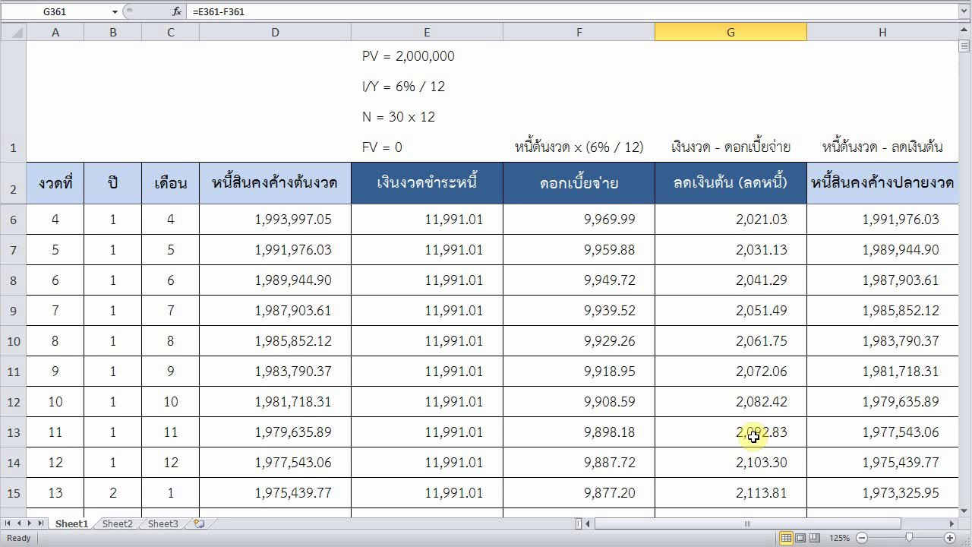
pyautogui.scroll(1, 754, 436)
pyautogui.click(732, 259)
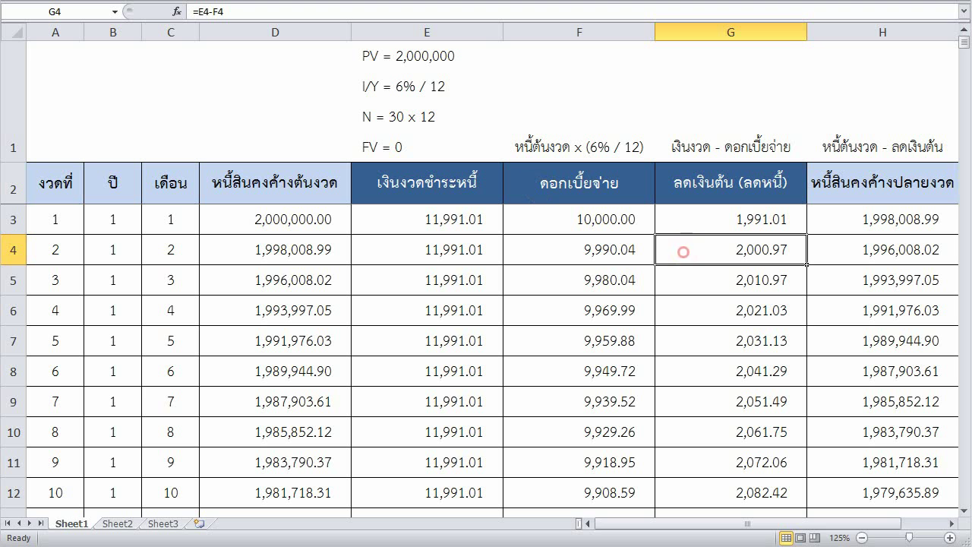
pyautogui.press('Down')
pyautogui.press('Down')
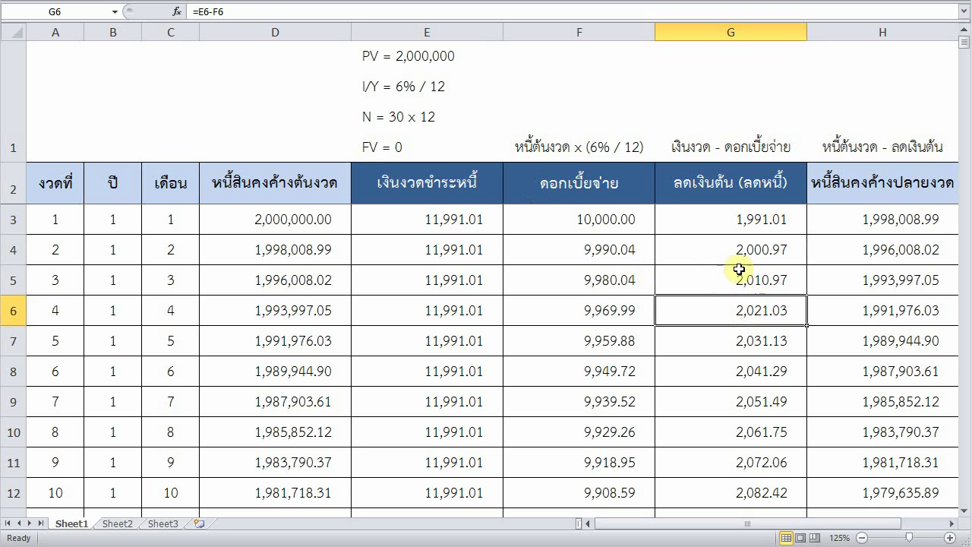
pyautogui.press('Left')
pyautogui.press('Down')
pyautogui.press('Down')
pyautogui.press('Down')
pyautogui.press('Right')
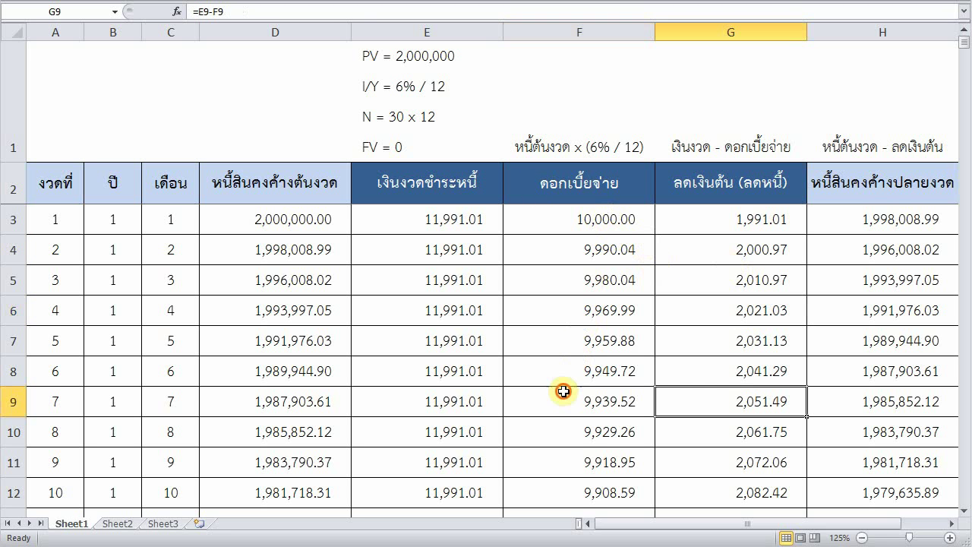
pyautogui.press('Right')
pyautogui.press('Down')
pyautogui.press('Up')
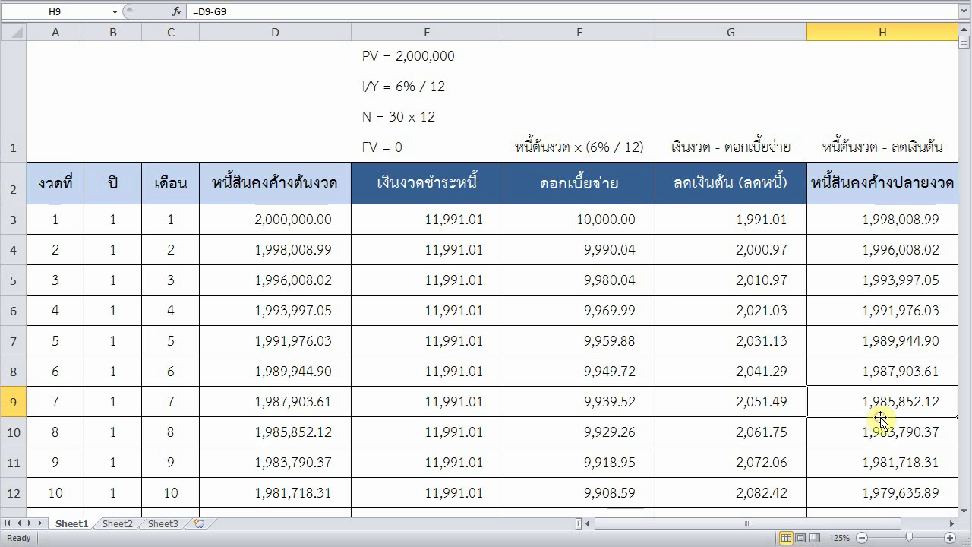
pyautogui.scroll(-7, 608, 310)
pyautogui.scroll(7, 554, 304)
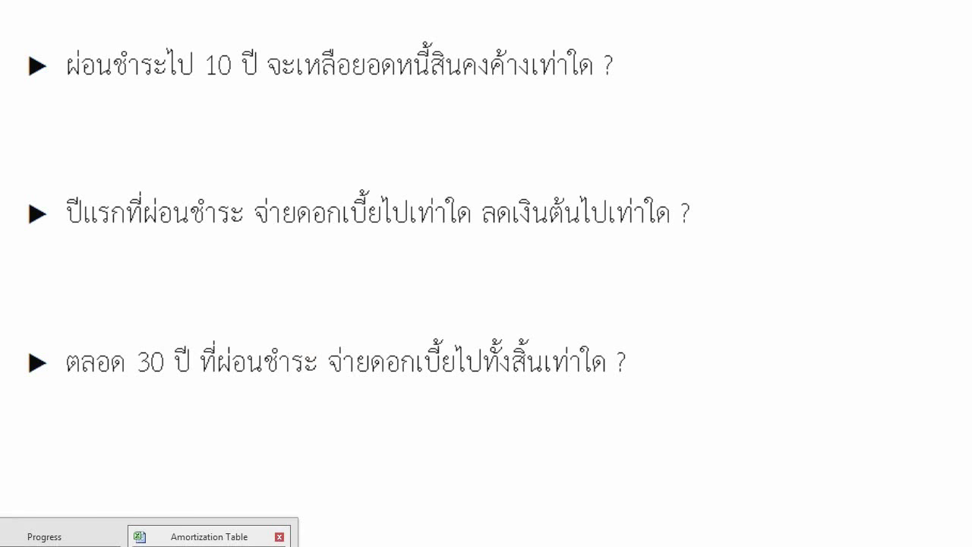
# Step: Switch back to the Amortization Table workbook and highlight the period 120 row, A122:H122, in yellow
pyautogui.click(228, 535)
pyautogui.hotkey('ctrl', 'Home')
pyautogui.scroll(-20, 616, 277)
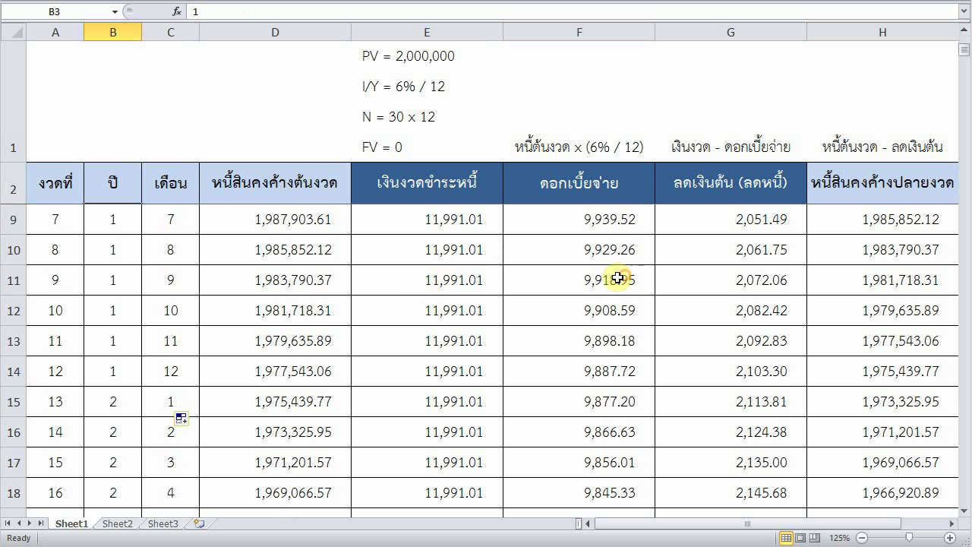
pyautogui.scroll(-12, 108, 229)
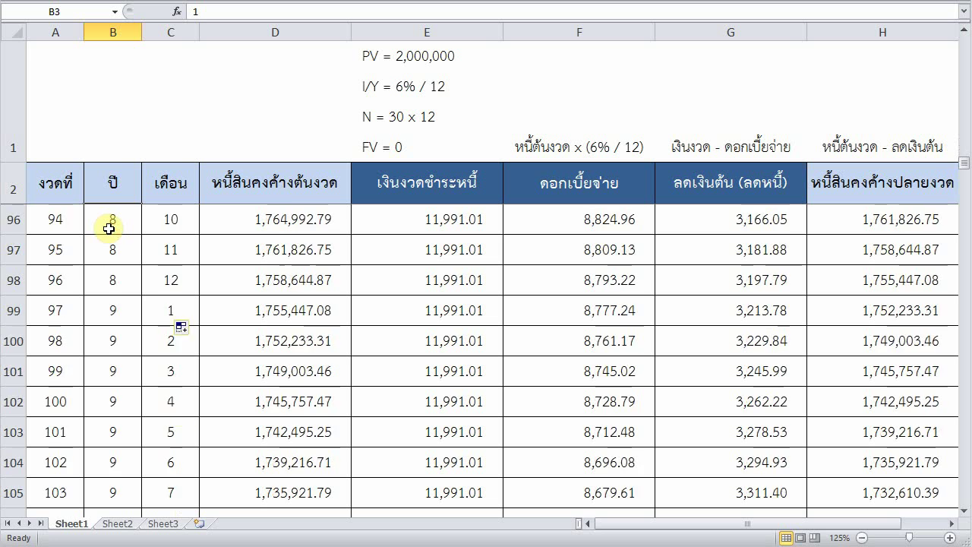
pyautogui.scroll(-5, 108, 229)
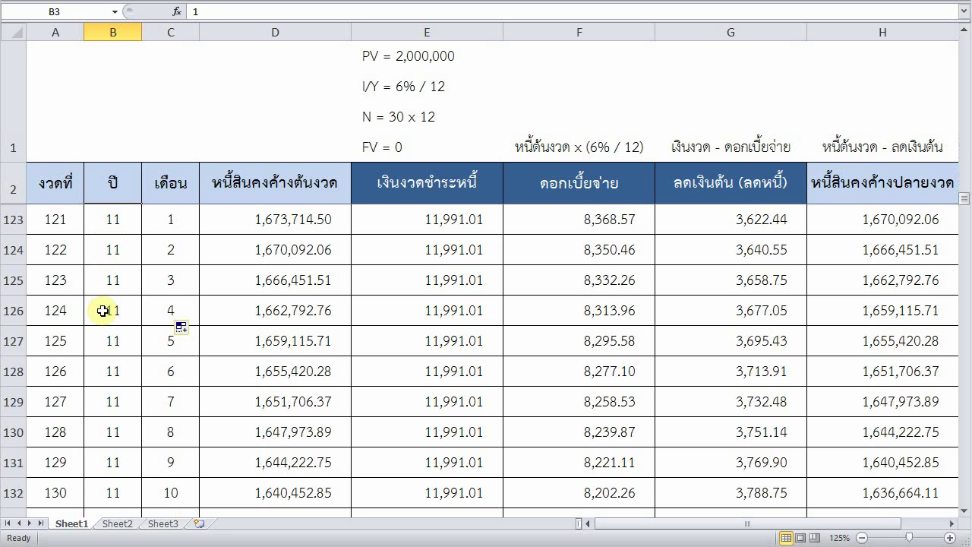
pyautogui.scroll(1, 111, 328)
pyautogui.scroll(1, 111, 328)
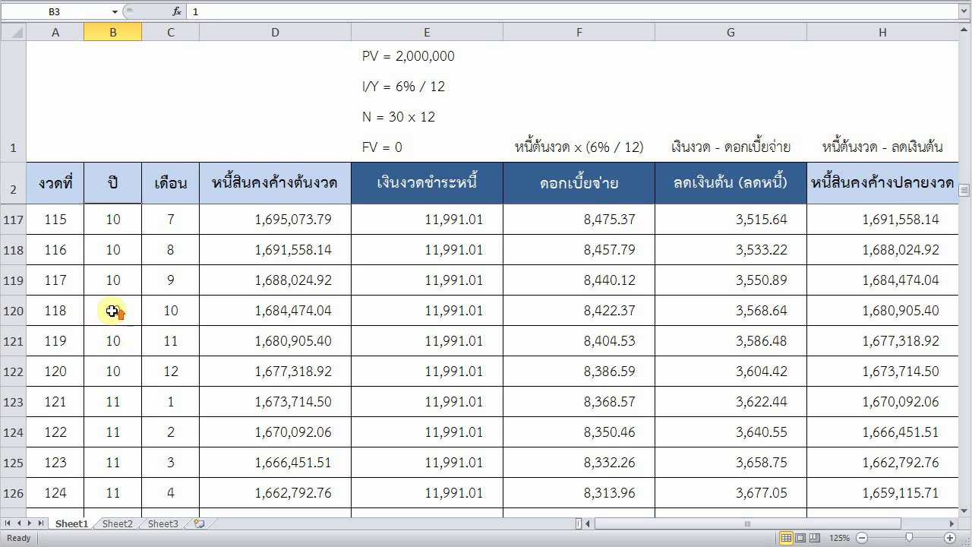
pyautogui.moveTo(47, 369); pyautogui.dragTo(869, 369)
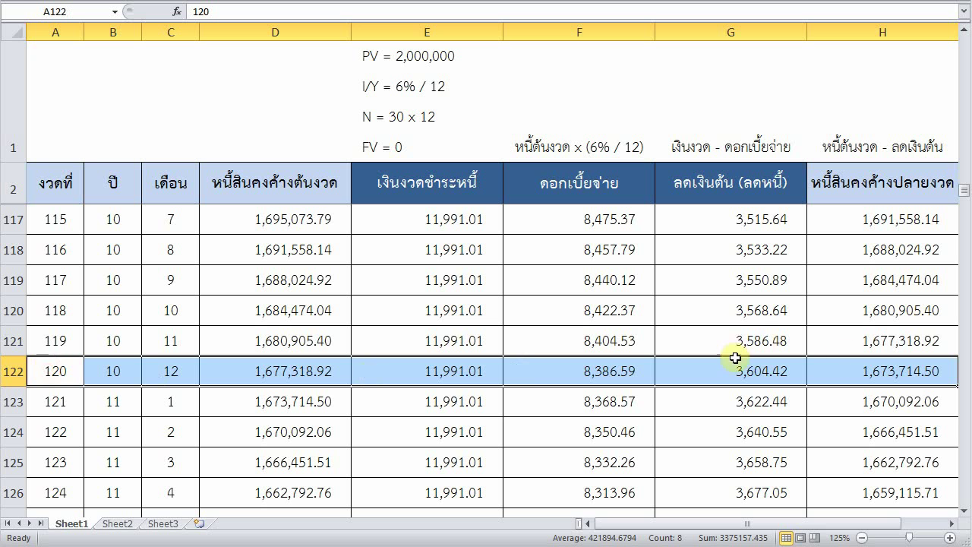
pyautogui.click(129, 0)
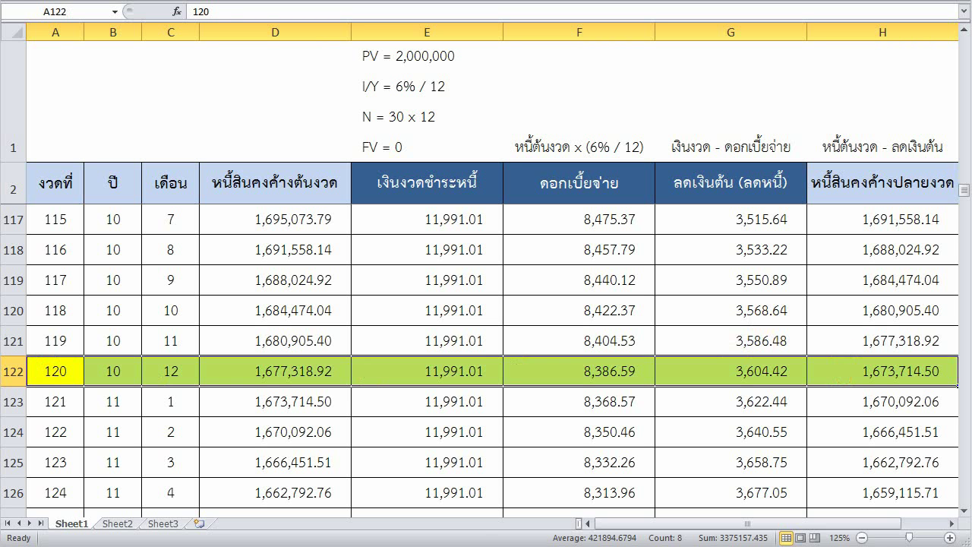
# Step: Read across the highlighted period 120 row to its closing debt balance in H122
pyautogui.click(112, 370)
pyautogui.click(42, 363)
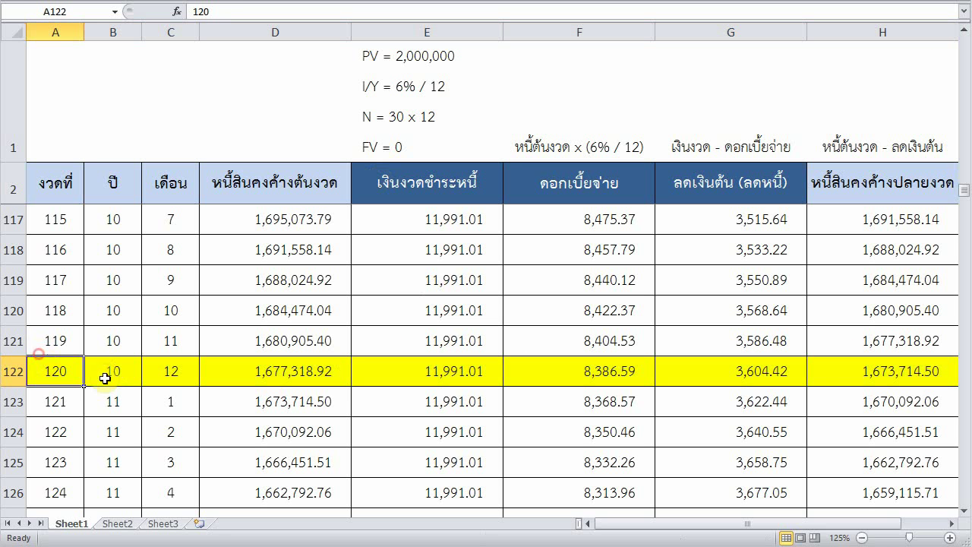
pyautogui.press('Right')
pyautogui.press('Right')
pyautogui.press('Right')
pyautogui.press('Right')
pyautogui.press('Right')
pyautogui.press('Right')
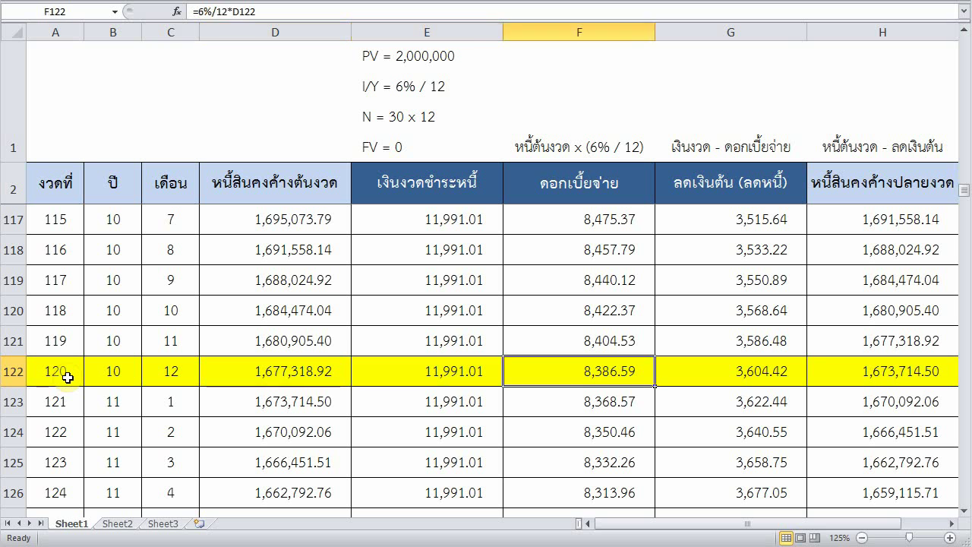
pyautogui.press('Right')
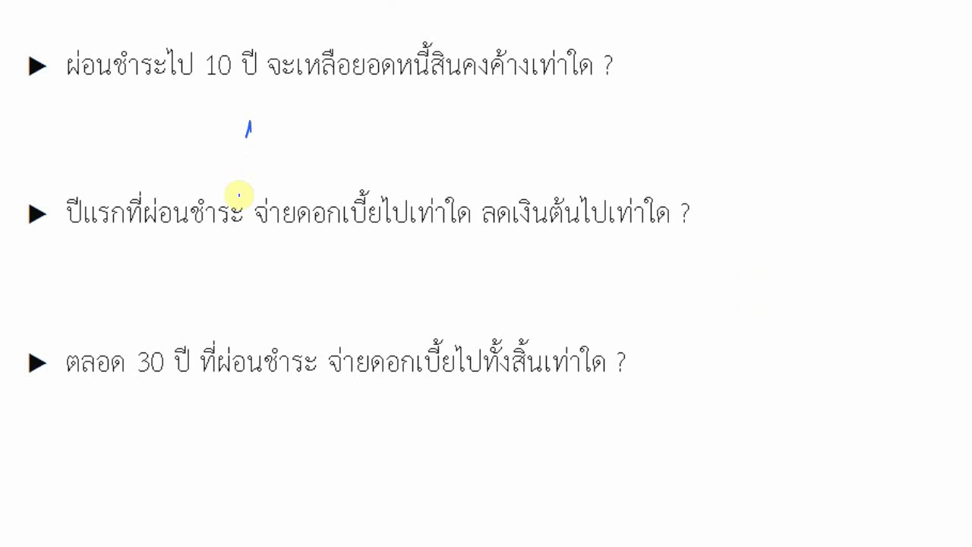
# Step: Handwrite 1,673,714.50 on the slide as the answer to the debt remaining after 10 years
pyautogui.moveTo(251, 133); pyautogui.dragTo(252, 153)
pyautogui.moveTo(240, 156)
pyautogui.mouseDown()
pyautogui.moveTo(259, 152)
pyautogui.moveTo(263, 161)
pyautogui.mouseUp()
pyautogui.moveTo(284, 125)
pyautogui.mouseDown()
pyautogui.moveTo(286, 140)
pyautogui.moveTo(325, 168)
pyautogui.mouseUp()
pyautogui.moveTo(349, 123); pyautogui.dragTo(358, 143)
pyautogui.moveTo(381, 120); pyautogui.dragTo(381, 129)
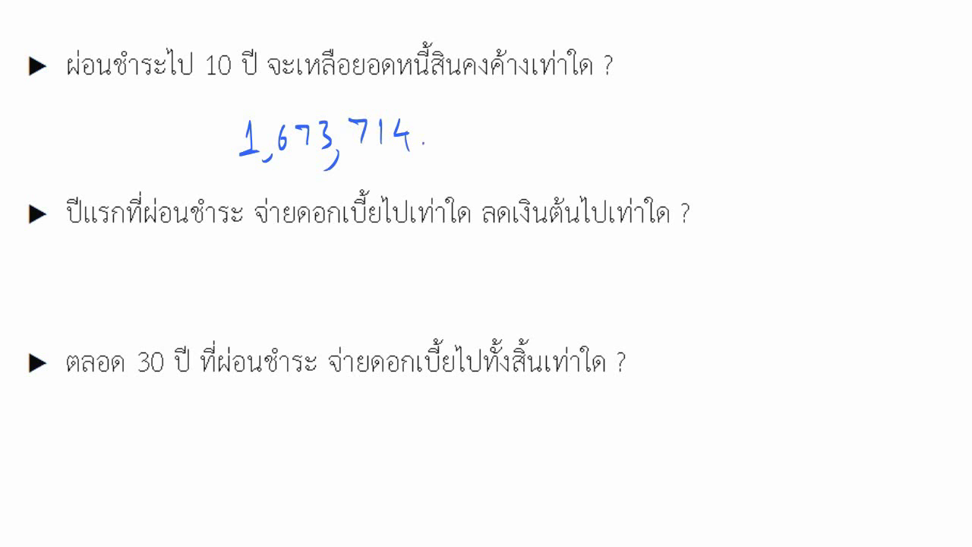
pyautogui.moveTo(445, 120)
pyautogui.mouseDown()
pyautogui.moveTo(430, 144)
pyautogui.moveTo(463, 123)
pyautogui.mouseUp()
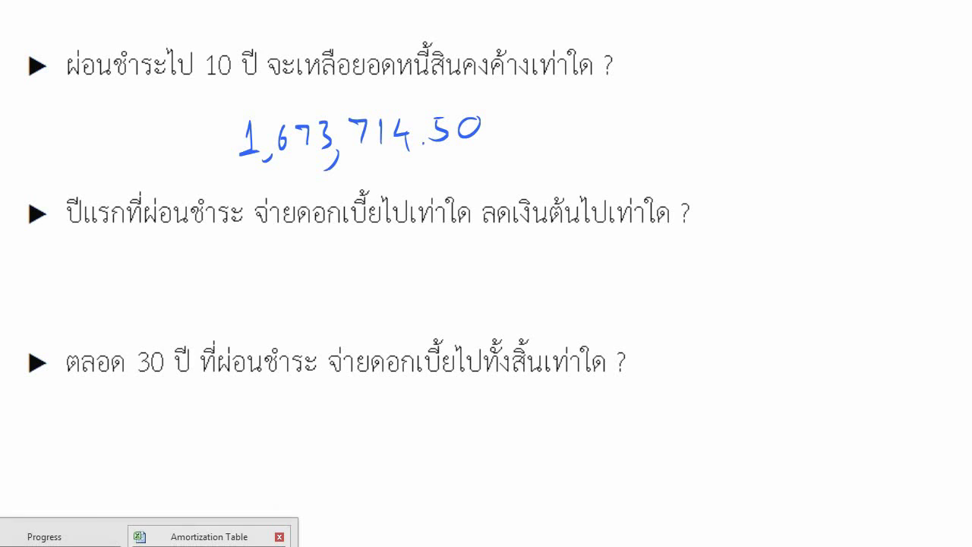
# Step: Switch back to the Amortization Table workbook and show the first-year periods at 100% zoom
pyautogui.click(287, 530)
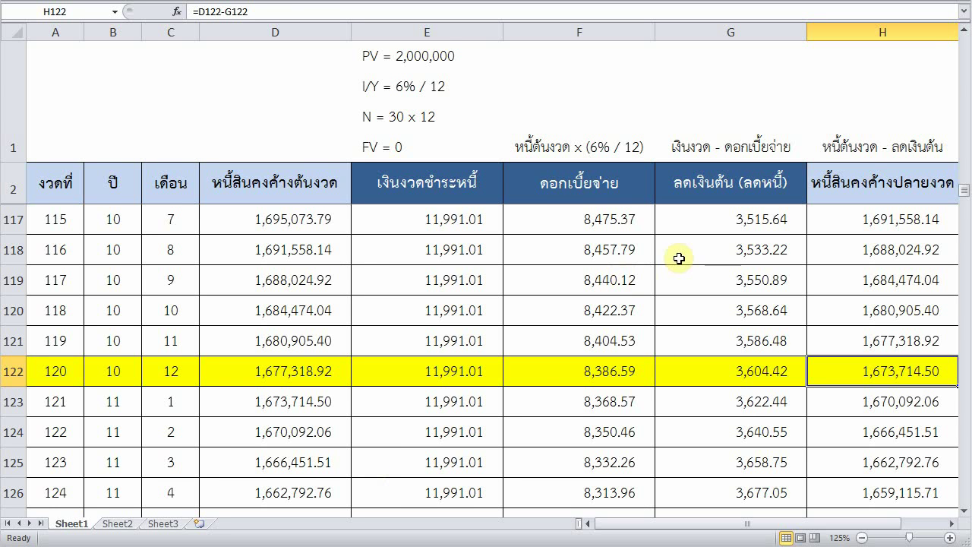
pyautogui.click(578, 230)
pyautogui.scroll(-2, 578, 230)
pyautogui.press('Down')
pyautogui.press('Down')
pyautogui.press('Down')
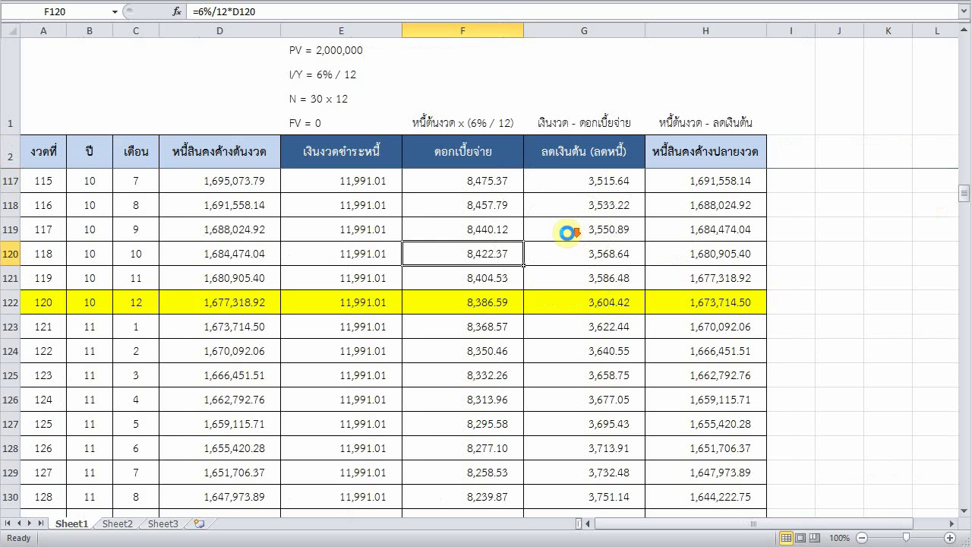
pyautogui.scroll(11, 564, 230)
pyautogui.moveTo(963, 146); pyautogui.dragTo(963, 31)
pyautogui.click(356, 230)
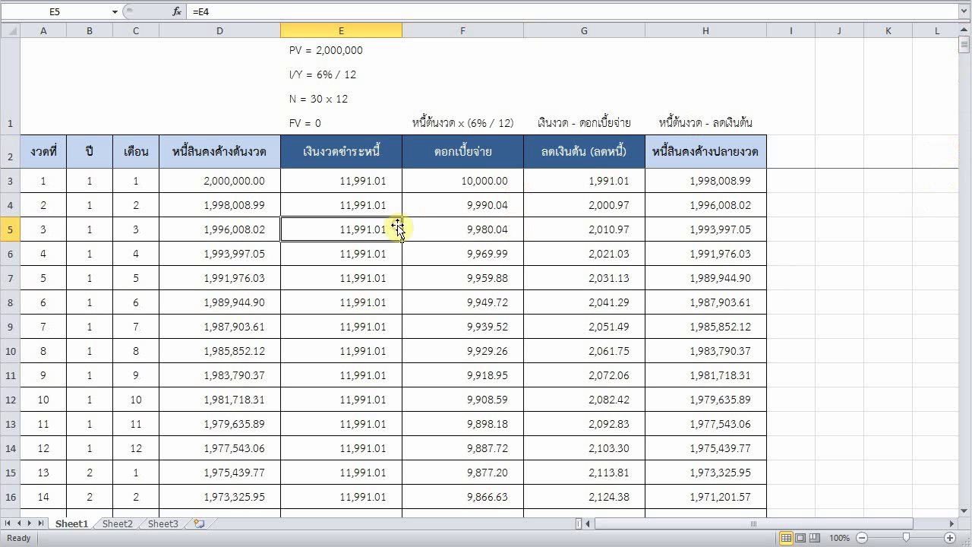
# Step: Try a yellow fill on the whole first-year block A3:H14 and undo it
pyautogui.hotkey('ctrl', 'Home')
pyautogui.hotkey('shift', 'Down')
pyautogui.hotkey('shift', 'Down')
pyautogui.hotkey('shift', 'Down')
pyautogui.hotkey('shift', 'Down')
pyautogui.hotkey('shift', 'Down')
pyautogui.hotkey('shift', 'Down')
pyautogui.hotkey('shift', 'Down')
pyautogui.hotkey('shift', 'Down')
pyautogui.hotkey('shift', 'Down')
pyautogui.hotkey('shift', 'Down')
pyautogui.hotkey('shift', 'Right')
pyautogui.hotkey('shift', 'Right')
pyautogui.hotkey('shift', 'Down')
pyautogui.hotkey('shift', 'Right')
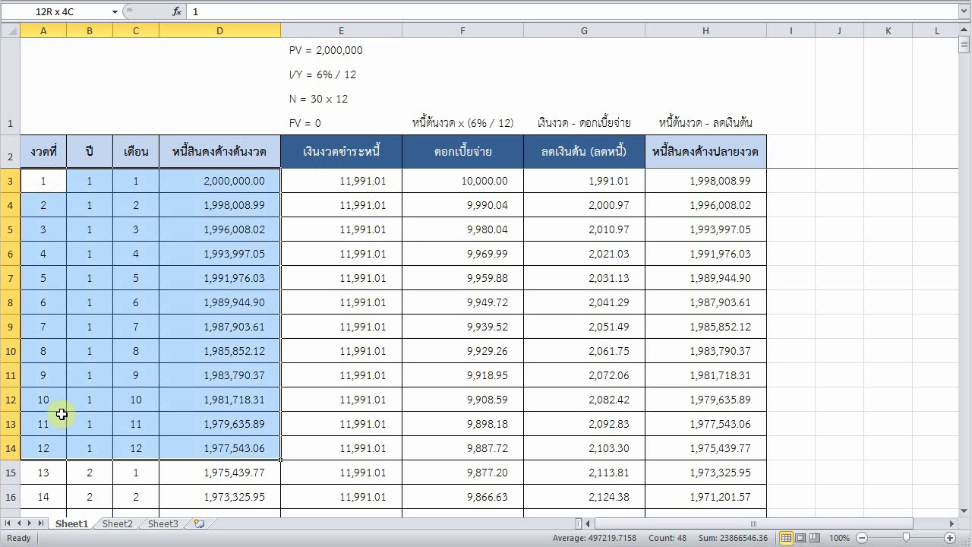
pyautogui.hotkey('shift', 'Right')
pyautogui.hotkey('shift', 'Right')
pyautogui.hotkey('shift', 'Right')
pyautogui.hotkey('shift', 'Right')
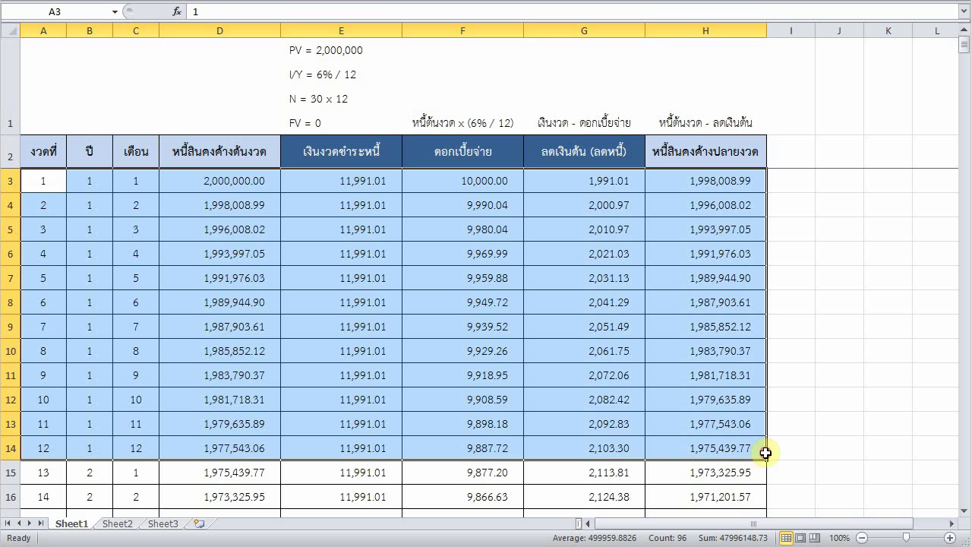
pyautogui.click(258, 2)
pyautogui.click(361, 287)
pyautogui.click(448, 281)
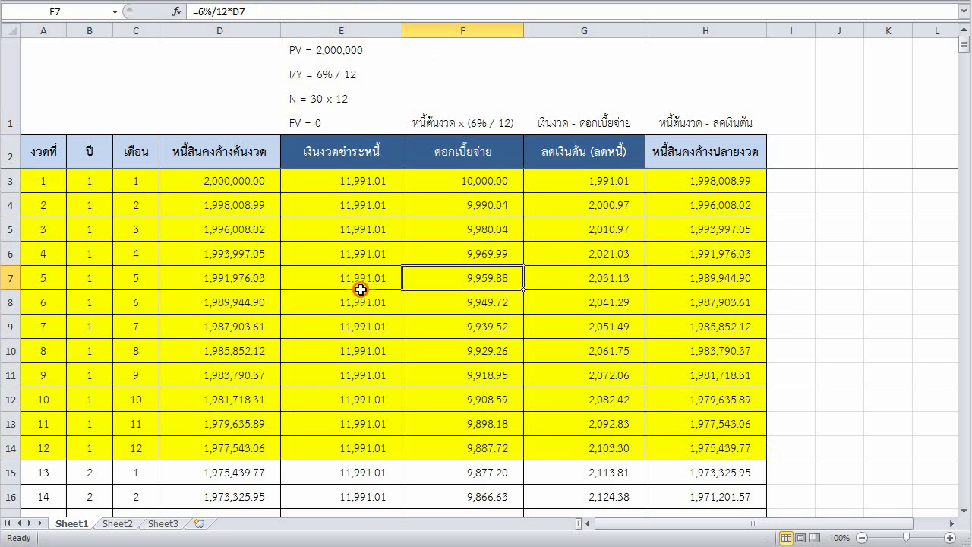
pyautogui.hotkey('ctrl', 'z')
# Step: Highlight the first-year interest cells F3:F14 and principal reduction cells G3:G14 in yellow
pyautogui.moveTo(462, 189); pyautogui.dragTo(455, 450)
pyautogui.click(296, 2)
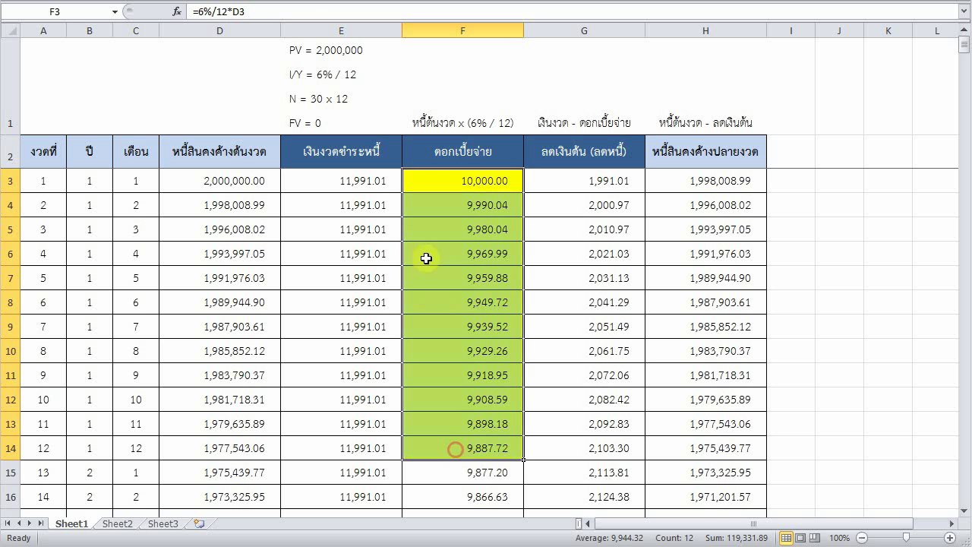
pyautogui.moveTo(578, 179); pyautogui.dragTo(558, 448)
pyautogui.press('F4')
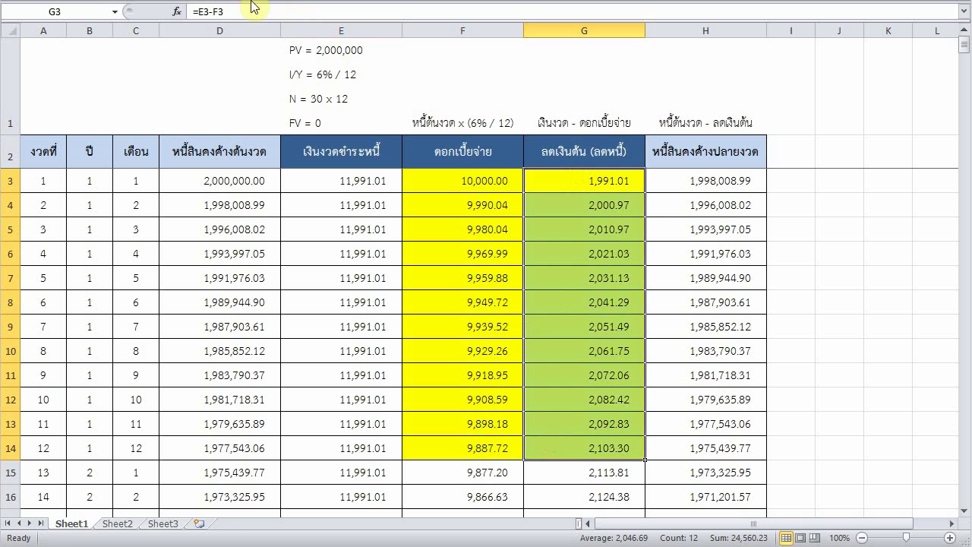
# Step: Total the first-year interest in cell J4 with =SUM(F3:F14)
pyautogui.click(547, 268)
pyautogui.scroll(-1, 676, 256)
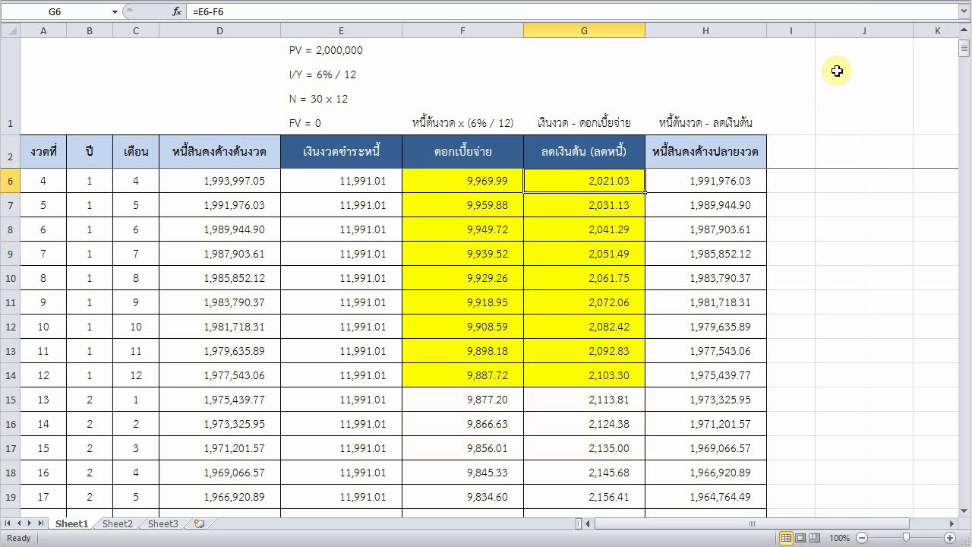
pyautogui.scroll(1, 866, 190)
pyautogui.click(857, 204)
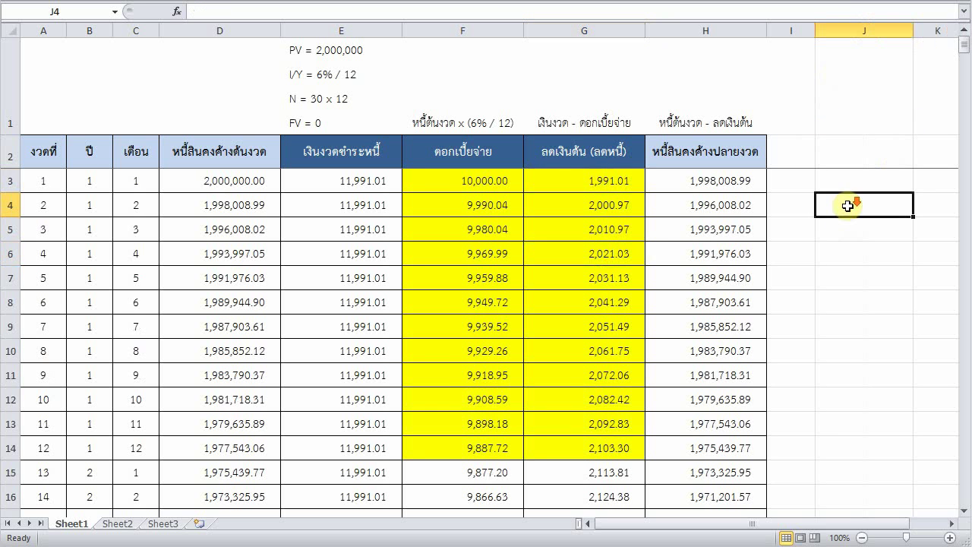
pyautogui.write('=sum')
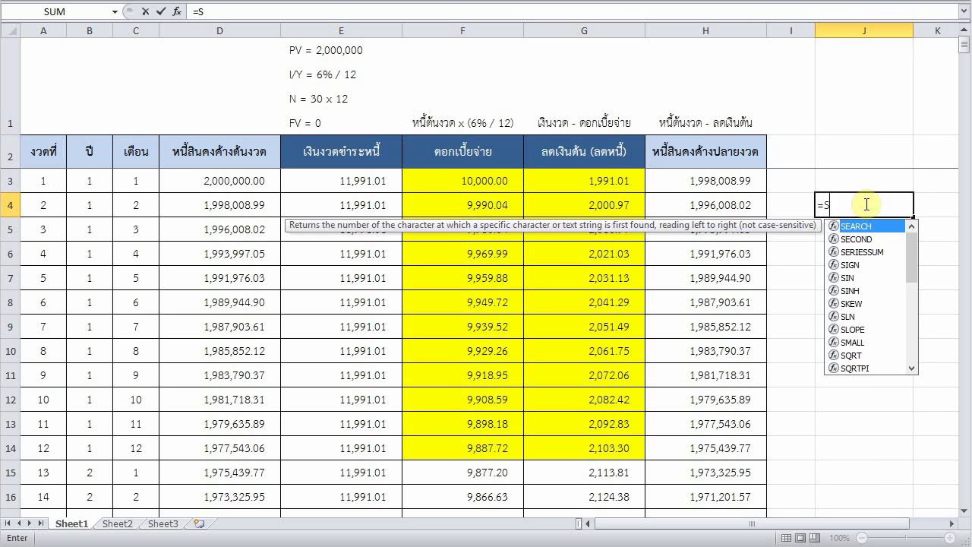
pyautogui.press('Tab')
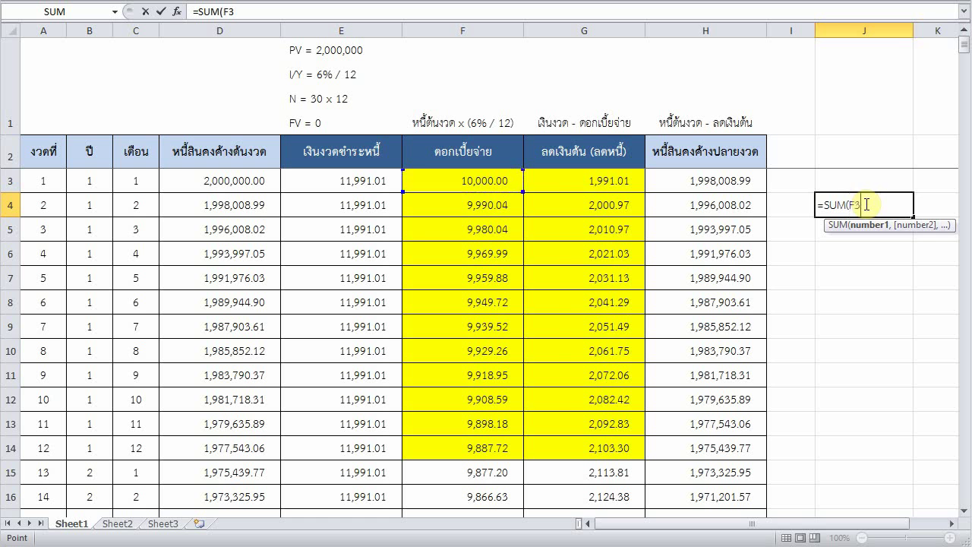
pyautogui.moveTo(463, 181); pyautogui.dragTo(467, 451)
pyautogui.press('Return')
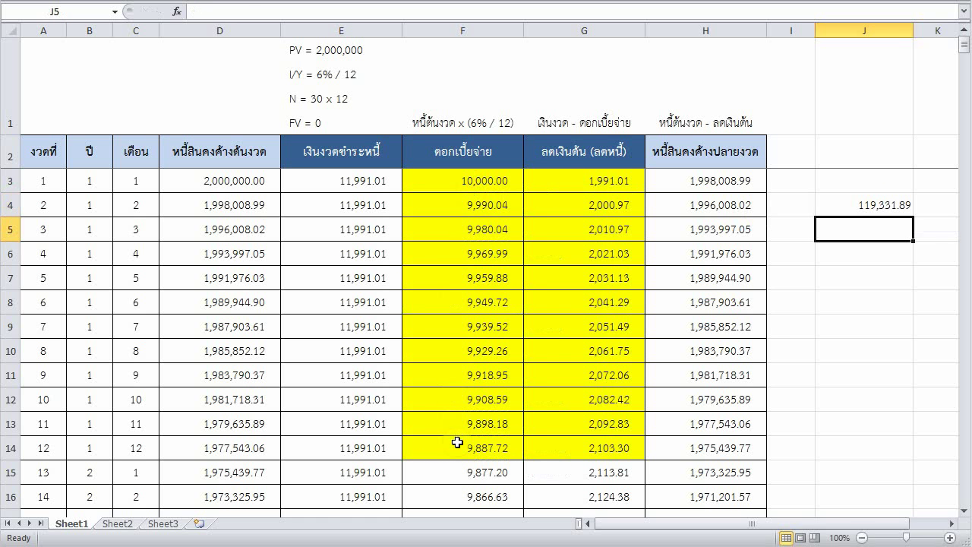
# Step: Total the first-year principal reduction in cell J6 with =SUM(G3:G14)
pyautogui.press('Up')
pyautogui.click(861, 251)
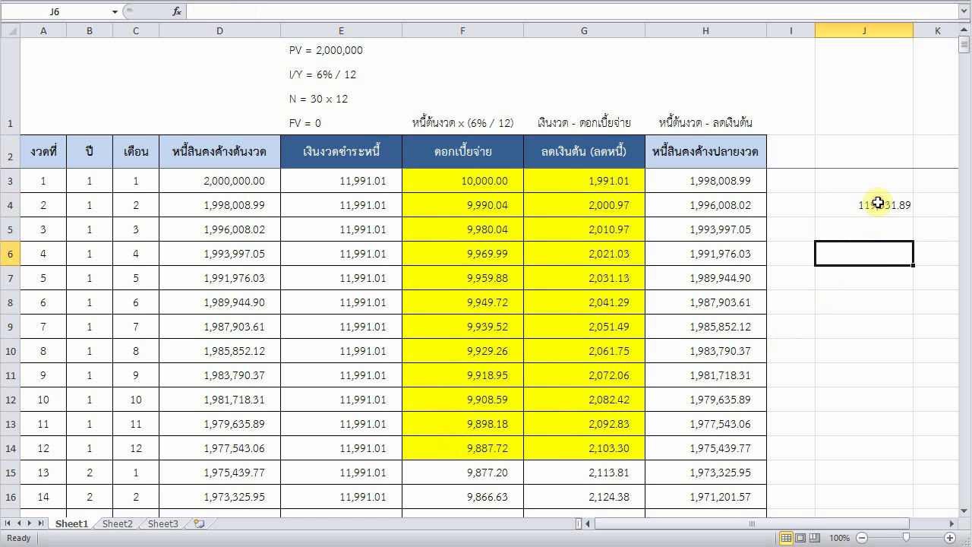
pyautogui.click(854, 264)
pyautogui.write('=sum')
pyautogui.press('Tab')
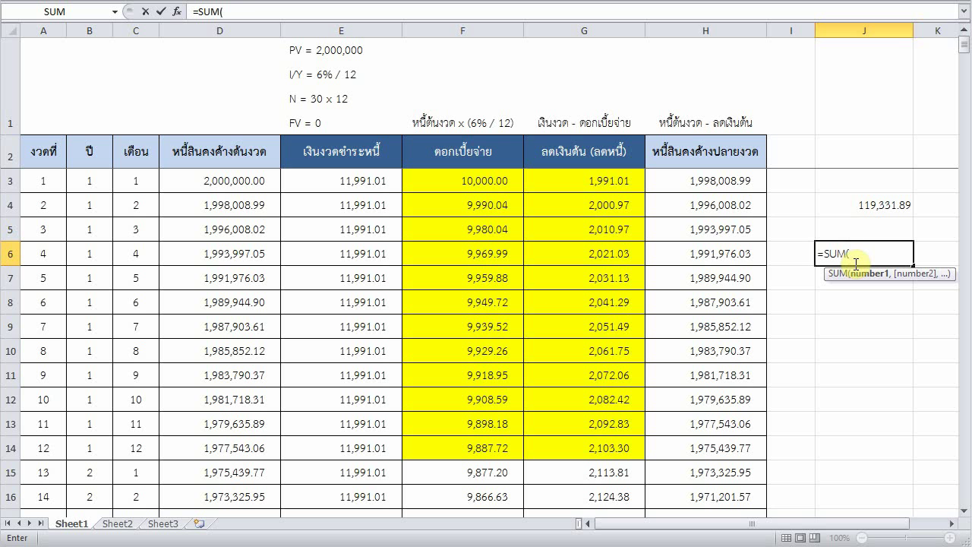
pyautogui.moveTo(570, 180); pyautogui.dragTo(577, 448)
pyautogui.press('Return')
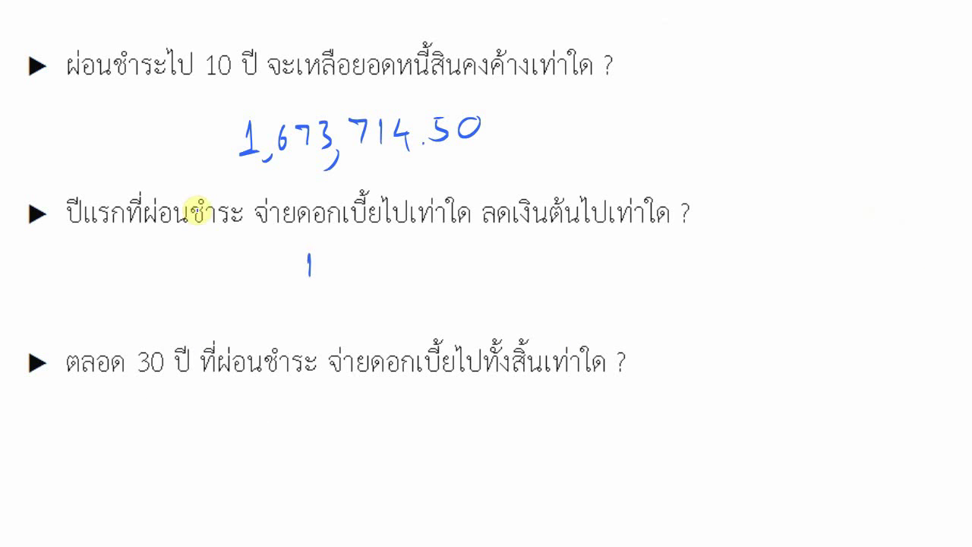
# Step: Handwrite 119,331.89 on the question slide as the interest paid in the first year
pyautogui.moveTo(318, 255); pyautogui.dragTo(318, 276)
pyautogui.moveTo(338, 256); pyautogui.dragTo(339, 275)
pyautogui.moveTo(354, 254); pyautogui.dragTo(357, 260)
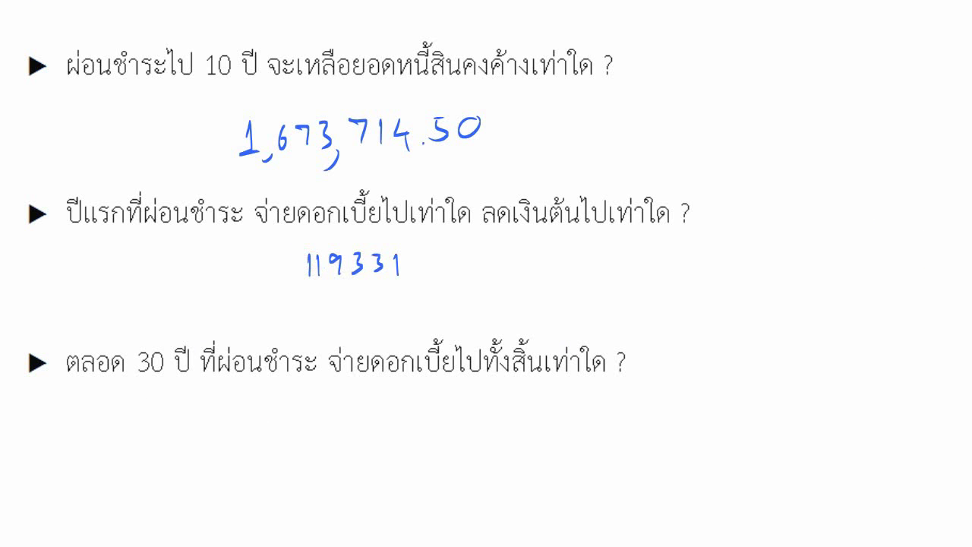
pyautogui.moveTo(430, 258); pyautogui.dragTo(427, 272)
pyautogui.moveTo(452, 255); pyautogui.dragTo(451, 272)
pyautogui.moveTo(348, 275); pyautogui.dragTo(342, 289)
# Step: Check the principal total in J6 of the workbook and handwrite 24,560.23 on the slide beside the first-year interest answer
pyautogui.click(204, 537)
pyautogui.click(864, 254)
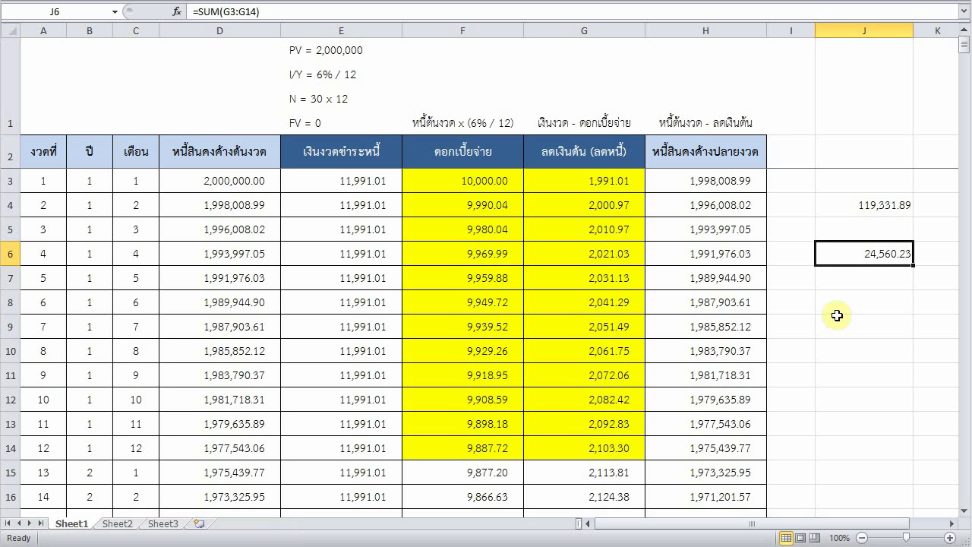
pyautogui.hotkey('alt', 'Tab')
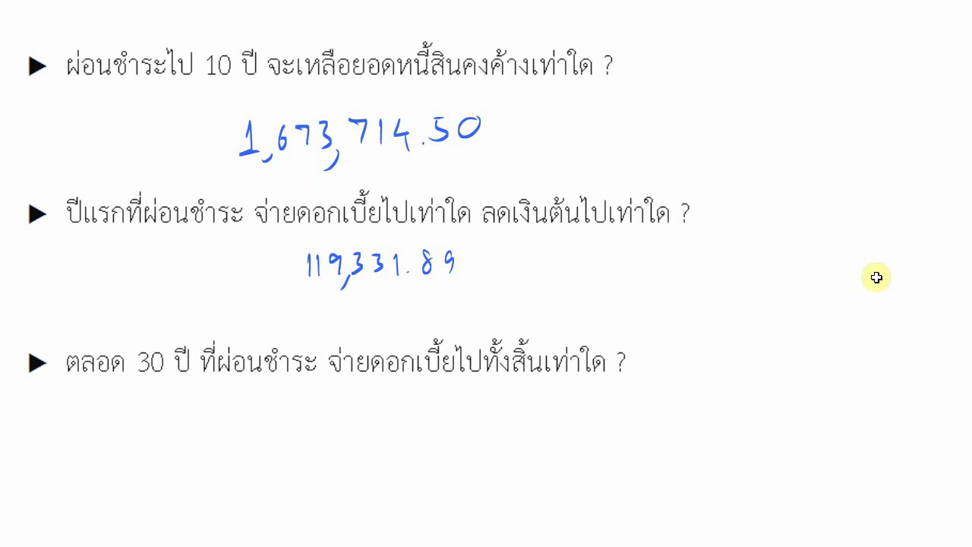
pyautogui.moveTo(547, 253)
pyautogui.mouseDown()
pyautogui.moveTo(563, 270)
pyautogui.moveTo(627, 271)
pyautogui.mouseUp()
pyautogui.moveTo(637, 264); pyautogui.dragTo(690, 278)
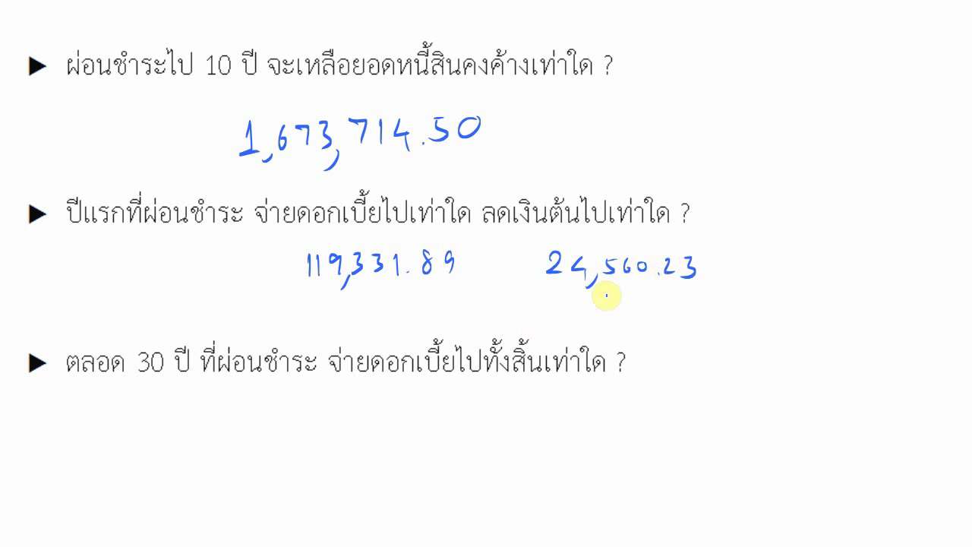
# Step: Switch back to the amortization workbook and total the interest of all 360 periods in cell J8 with =SUM(F3:F362)
pyautogui.click(217, 533)
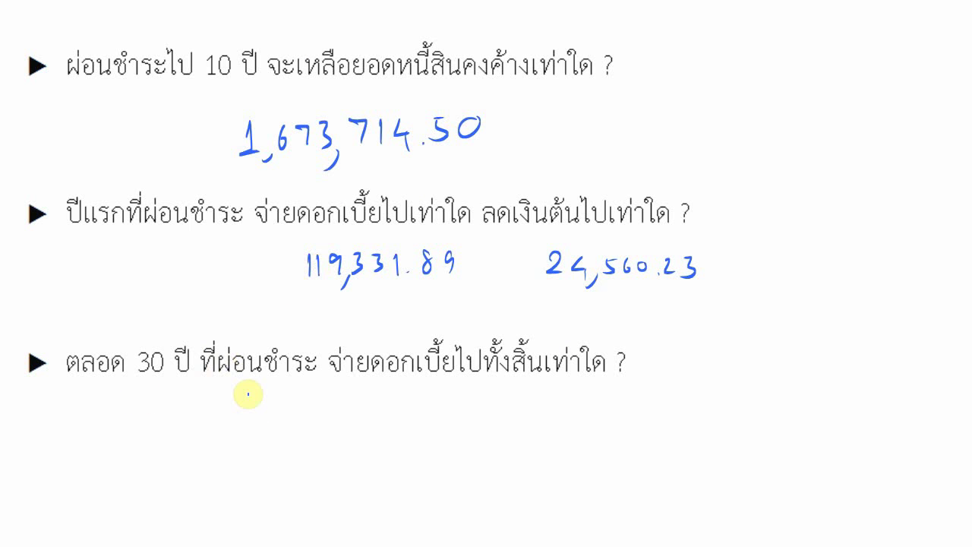
pyautogui.click(228, 535)
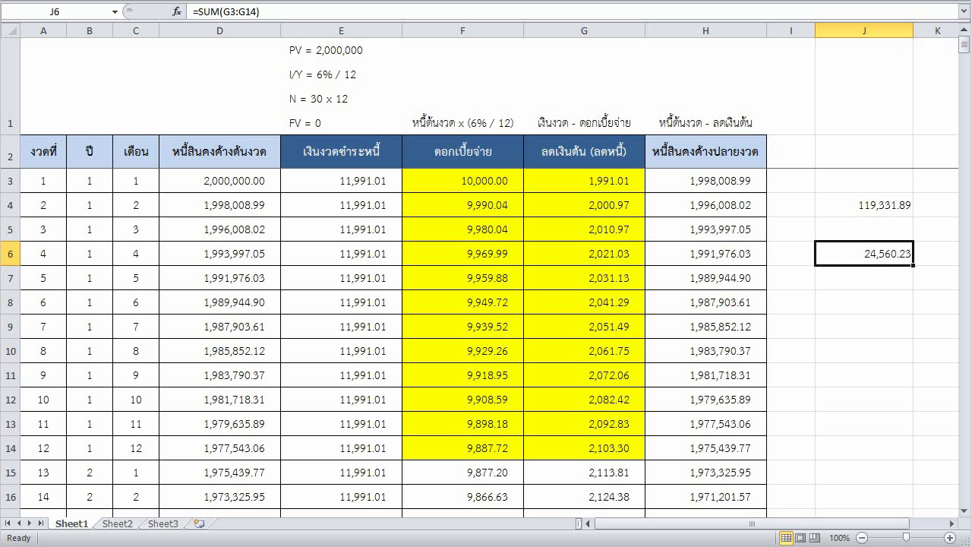
pyautogui.click(705, 229)
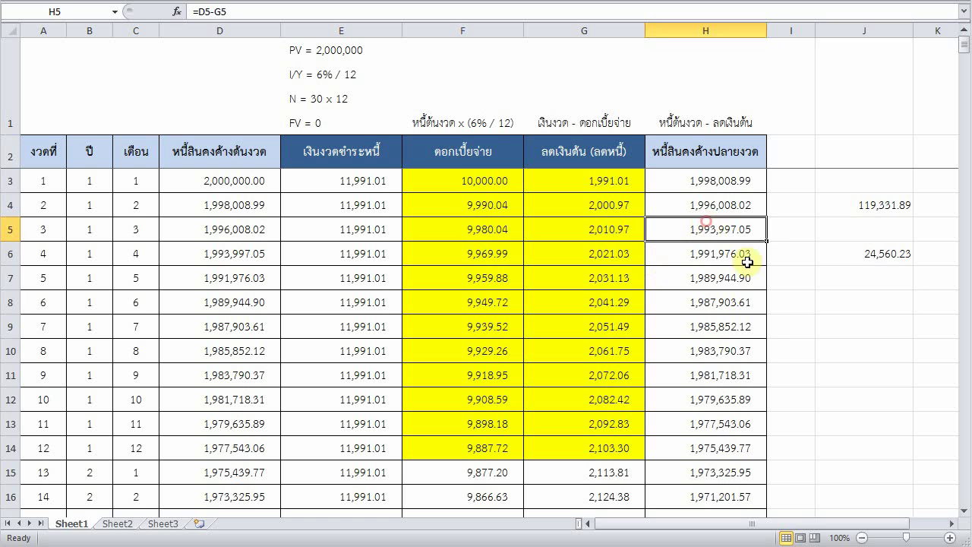
pyautogui.click(884, 310)
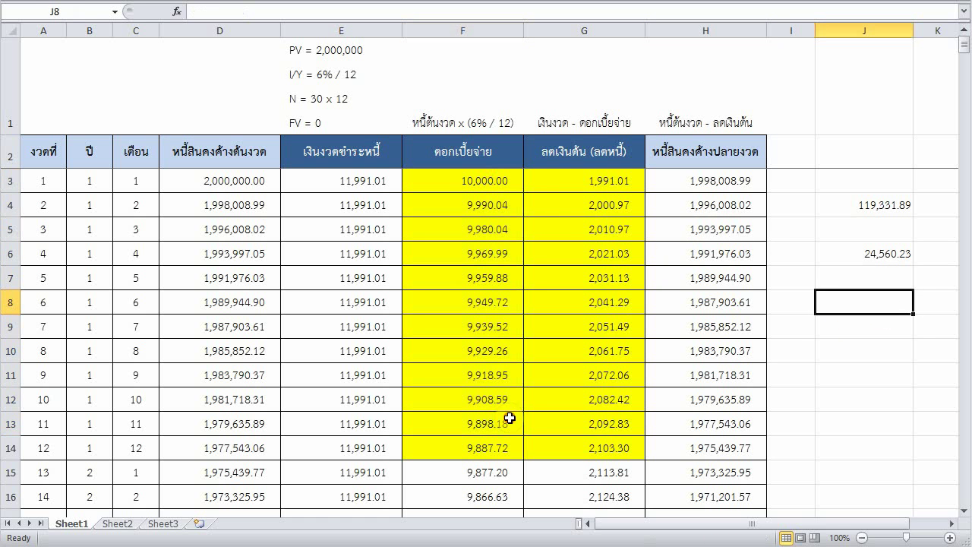
pyautogui.write('=SUM(')
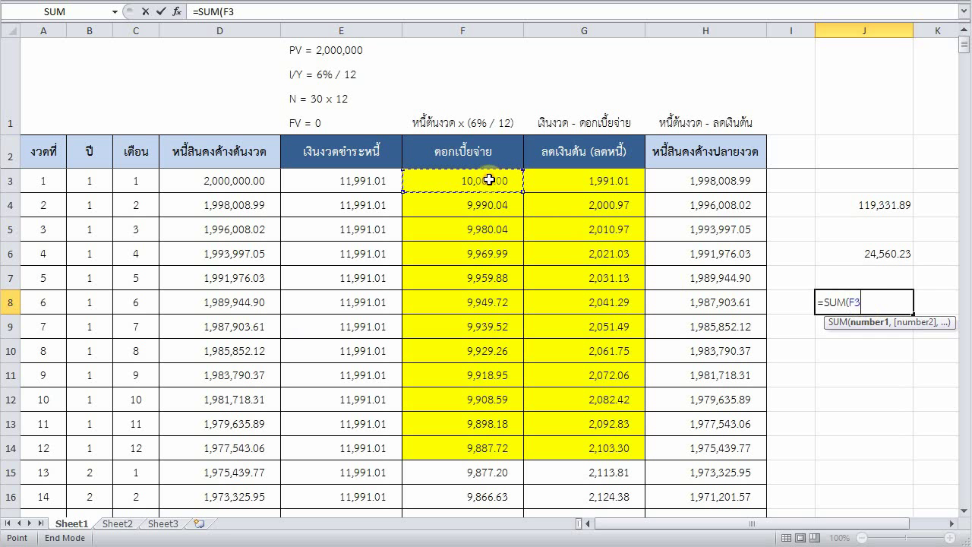
pyautogui.hotkey('ctrl', 'shift', 'Down')
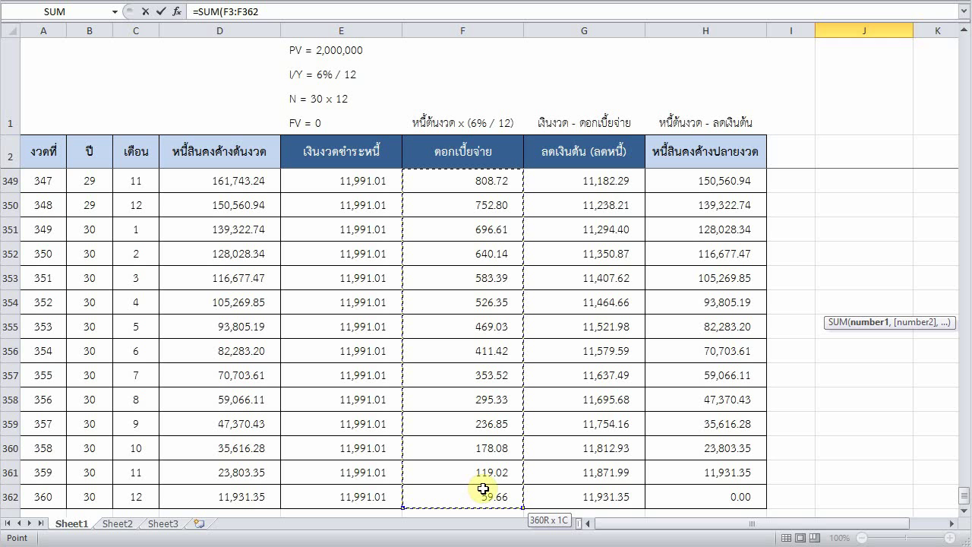
pyautogui.press('Escape')
pyautogui.scroll(2, 483, 488)
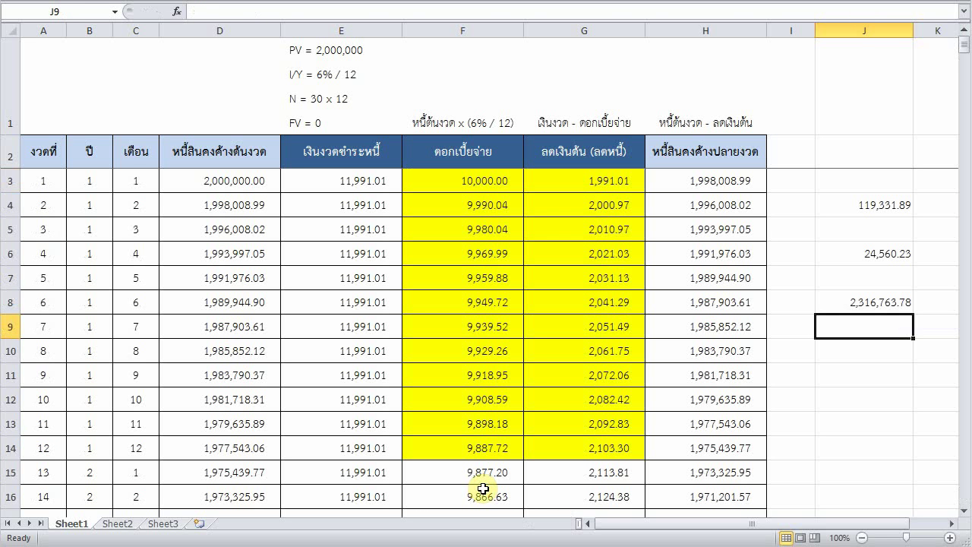
pyautogui.press('Up')
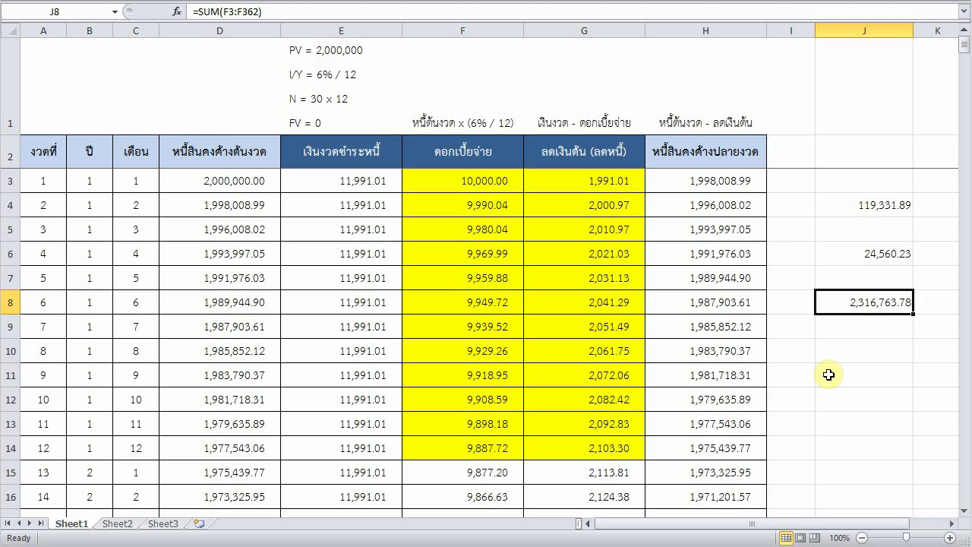
# Step: Handwrite 2,316,763.78 on the slide as the total interest paid over 30 years, rechecking J8 in the workbook for the decimals
pyautogui.hotkey('alt', 'Tab')
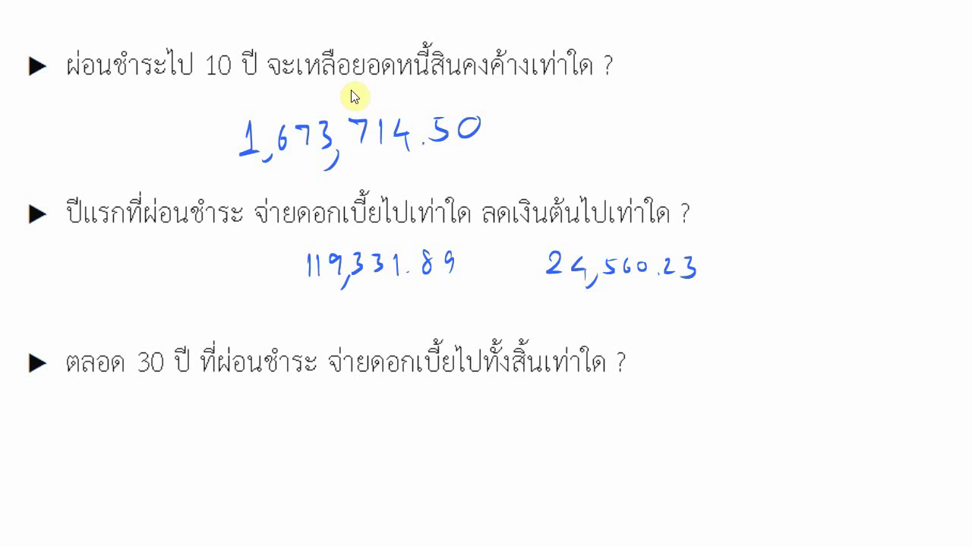
pyautogui.moveTo(806, 474); pyautogui.dragTo(818, 497)
pyautogui.moveTo(241, 429); pyautogui.dragTo(281, 467)
pyautogui.moveTo(305, 434)
pyautogui.mouseDown()
pyautogui.moveTo(307, 453)
pyautogui.moveTo(324, 452)
pyautogui.moveTo(247, 442)
pyautogui.moveTo(287, 458)
pyautogui.mouseUp()
pyautogui.click(816, 493)
pyautogui.moveTo(307, 419); pyautogui.dragTo(309, 442)
pyautogui.moveTo(331, 424)
pyautogui.mouseDown()
pyautogui.moveTo(332, 443)
pyautogui.moveTo(354, 456)
pyautogui.moveTo(372, 445)
pyautogui.mouseUp()
pyautogui.moveTo(396, 424)
pyautogui.mouseDown()
pyautogui.moveTo(389, 438)
pyautogui.moveTo(408, 446)
pyautogui.mouseUp()
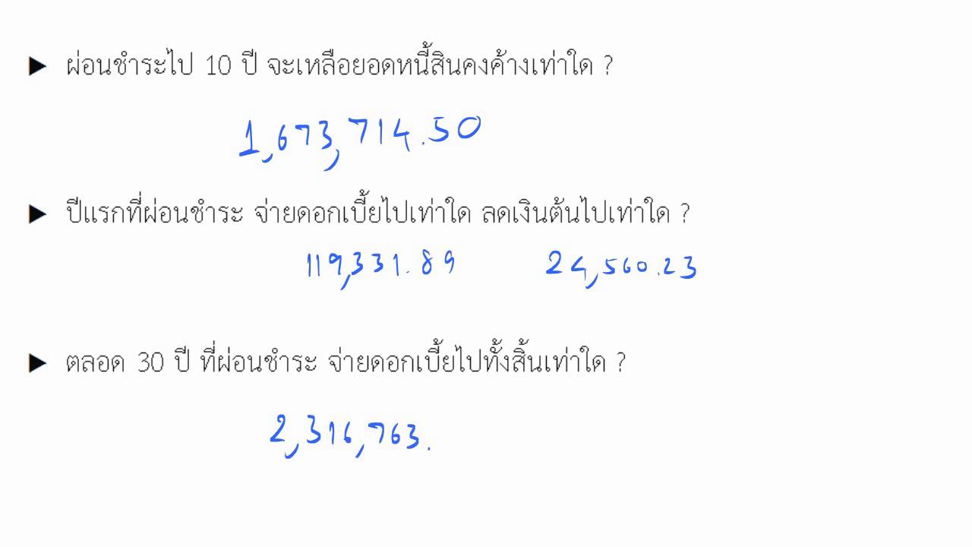
pyautogui.click(215, 536)
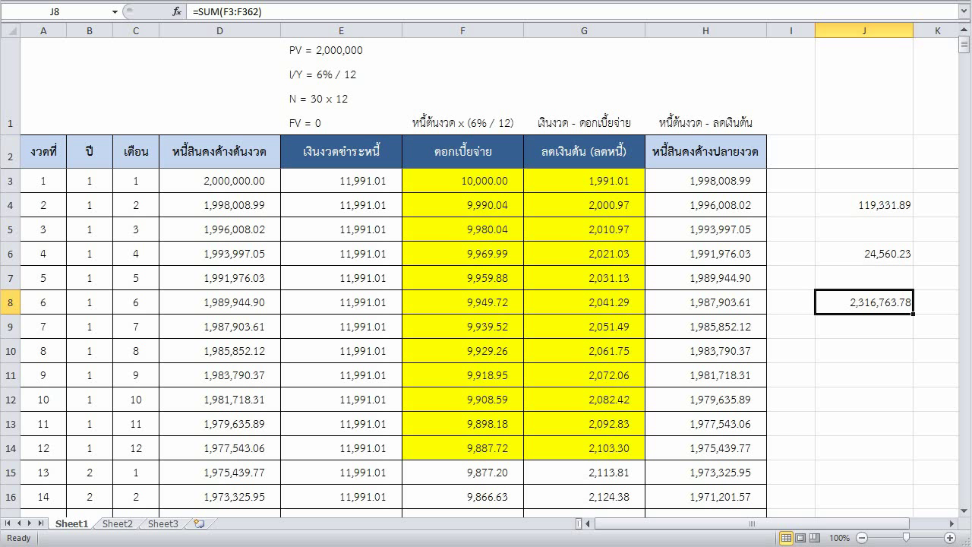
pyautogui.hotkey('alt', 'Tab')
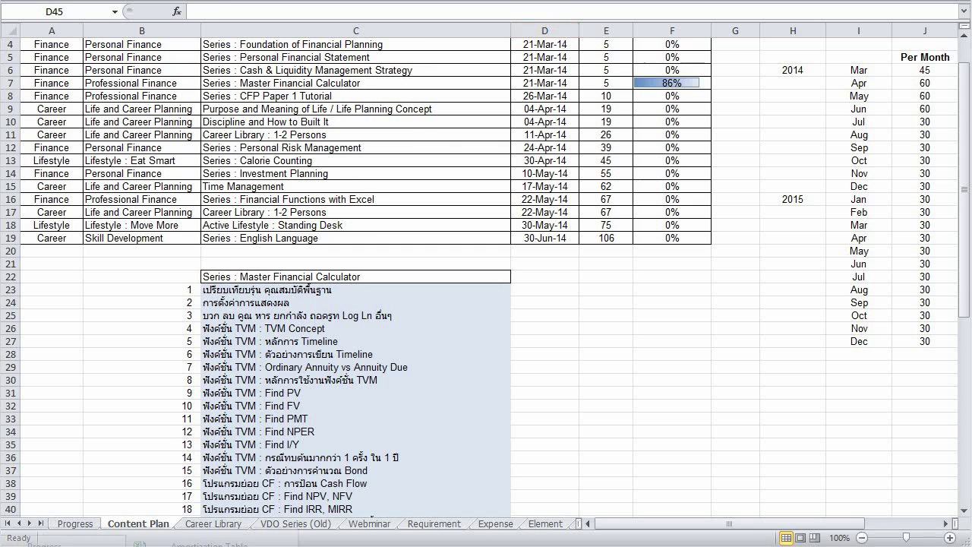
pyautogui.hotkey('alt', 'Tab')
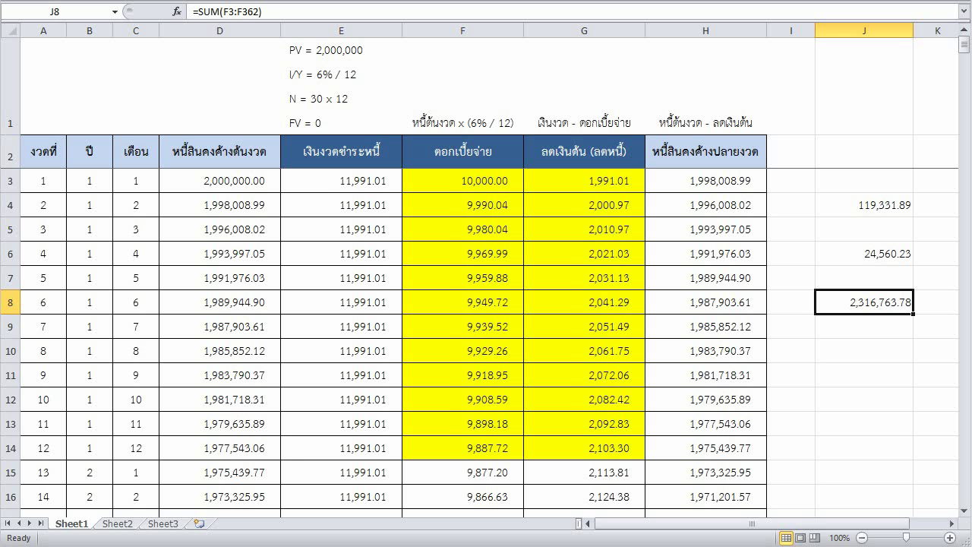
pyautogui.hotkey('alt', 'Tab')
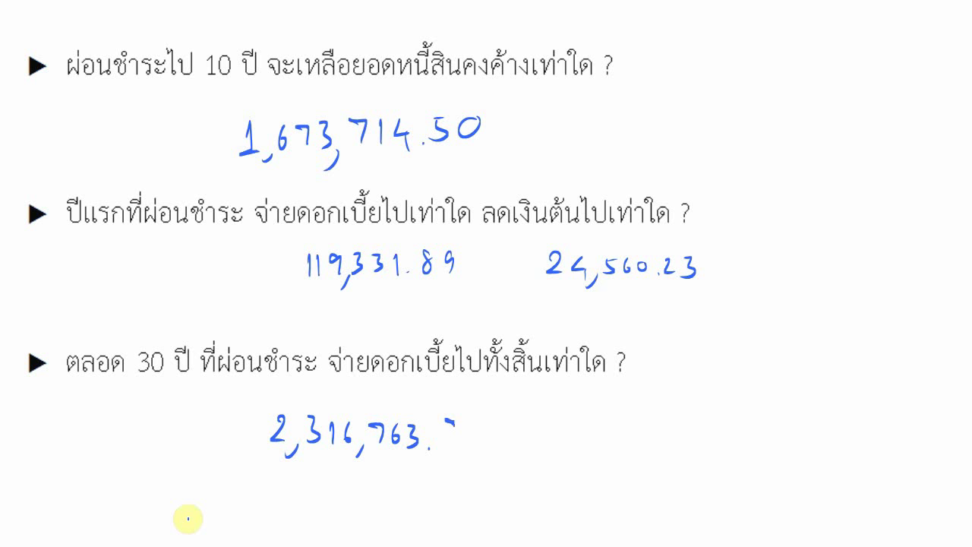